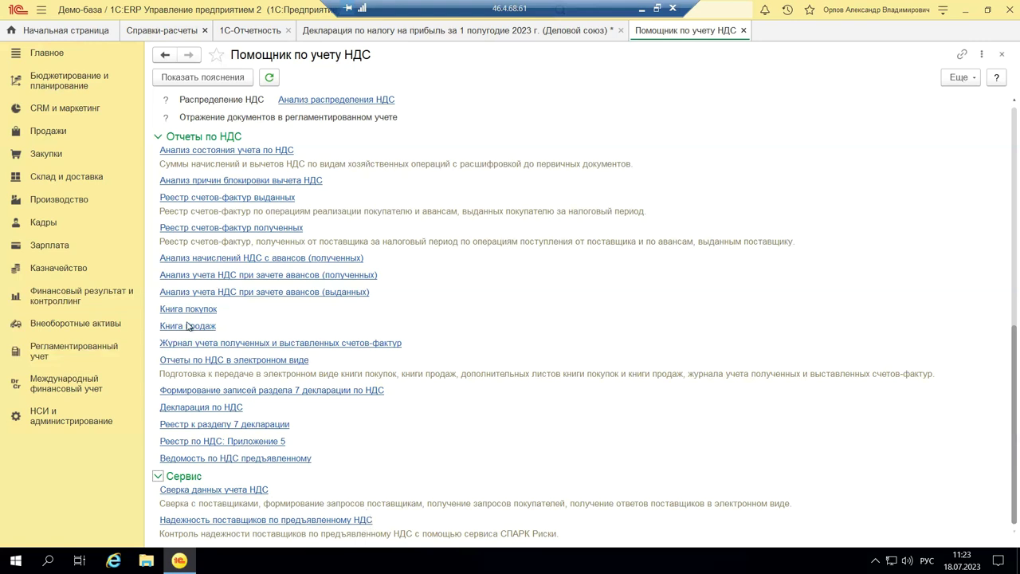
# Close Помощник по учету НДС and open Закрытие месяца from the Финансовый результат и контроллинг section
pyautogui.click(1002, 56)
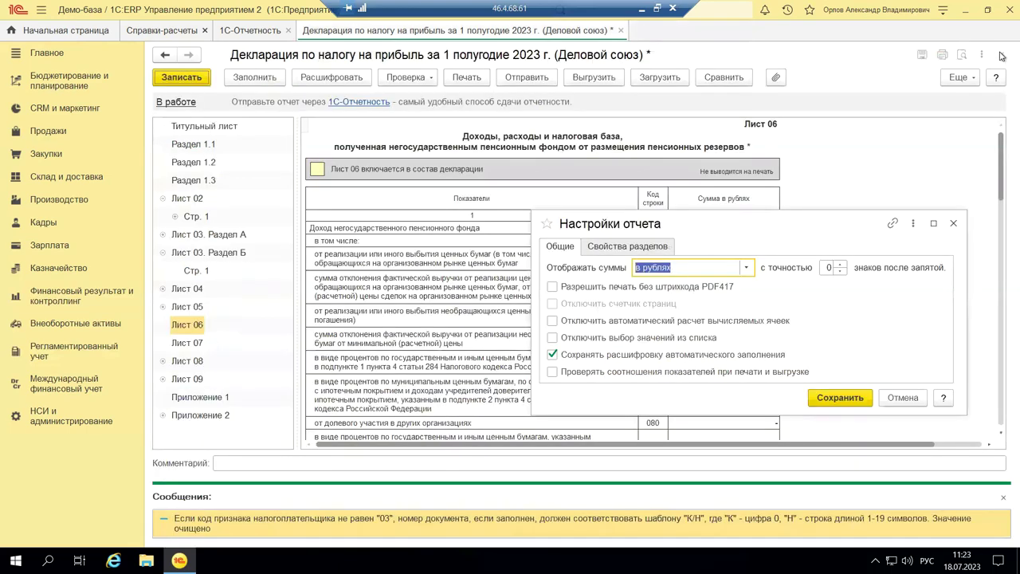
pyautogui.click(67, 296)
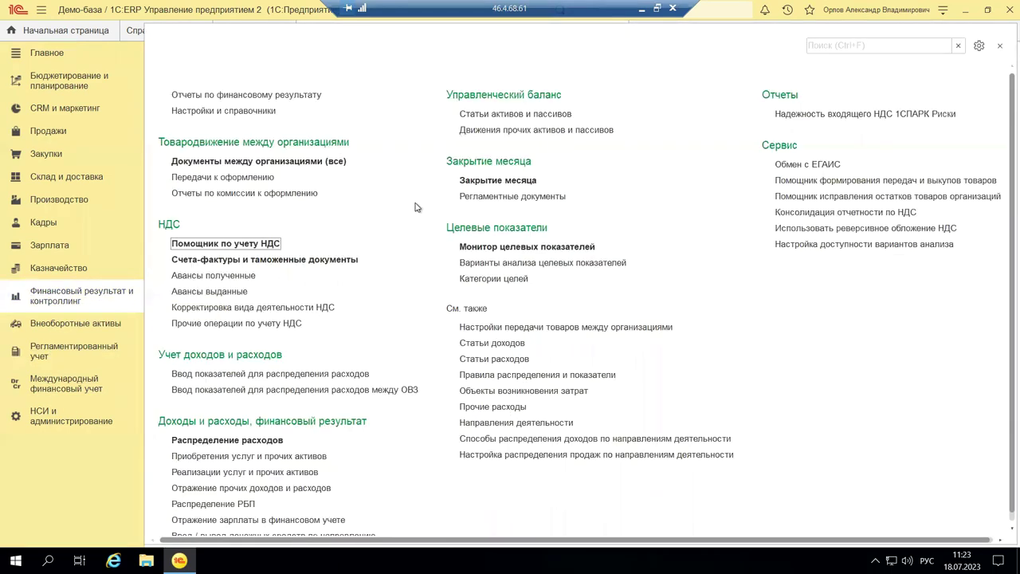
pyautogui.click(492, 183)
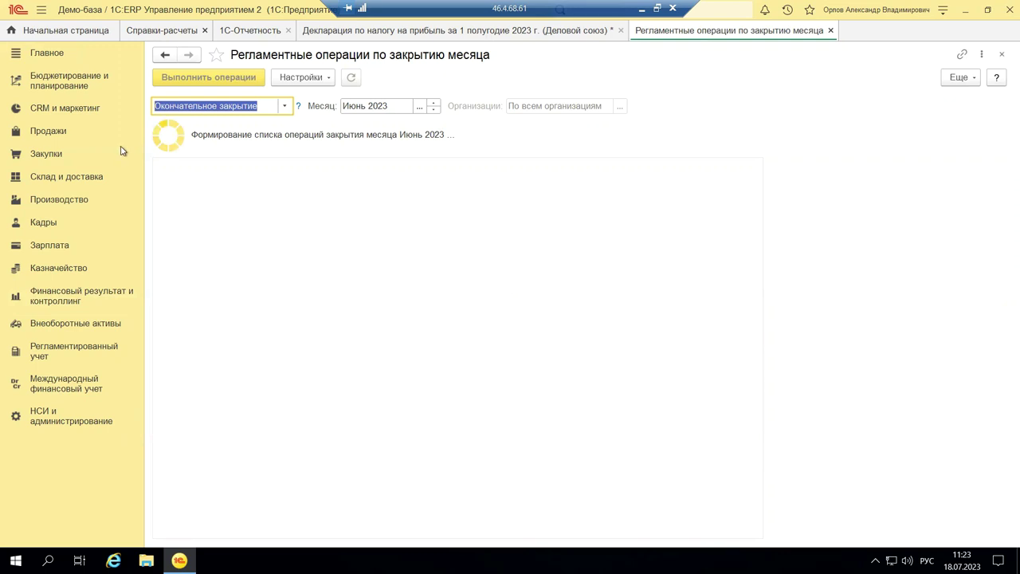
# Review the closing modes and month-closing operations, expanding the details for cost register cleanup, actual non-current asset cost and the 67-ФЗ exchange-difference transition
pyautogui.click(285, 106)
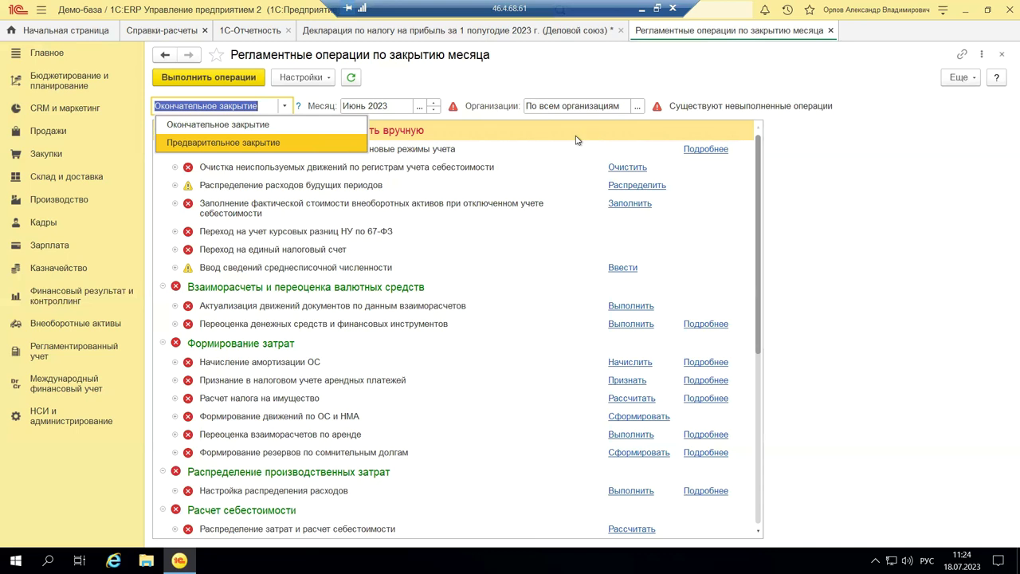
pyautogui.click(503, 134)
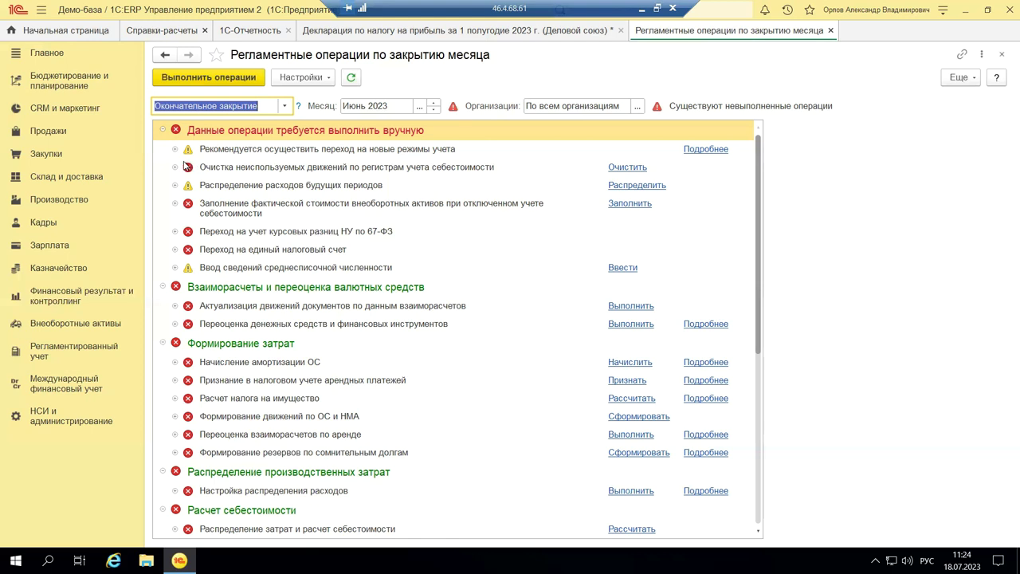
pyautogui.click(177, 205)
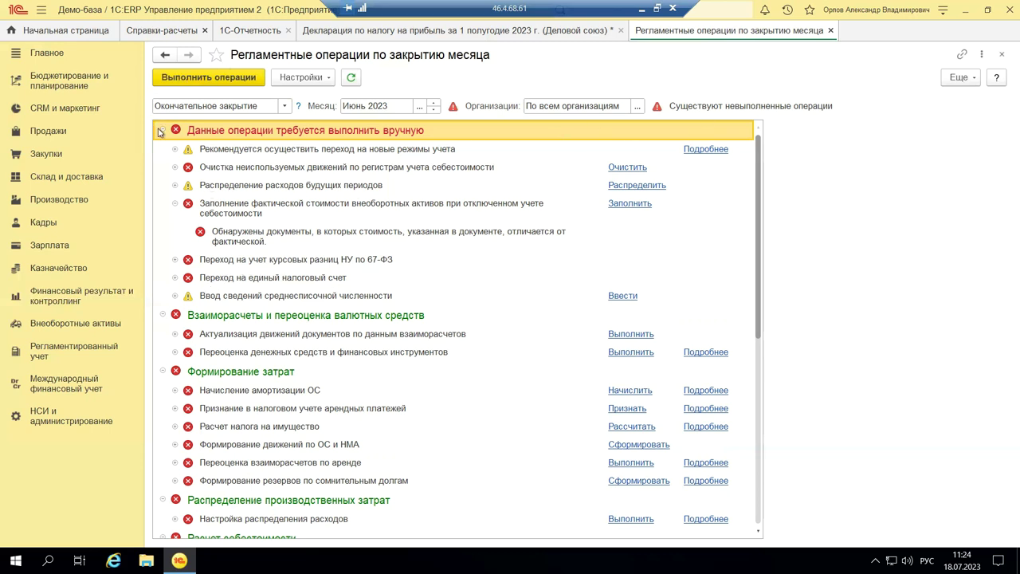
pyautogui.click(175, 166)
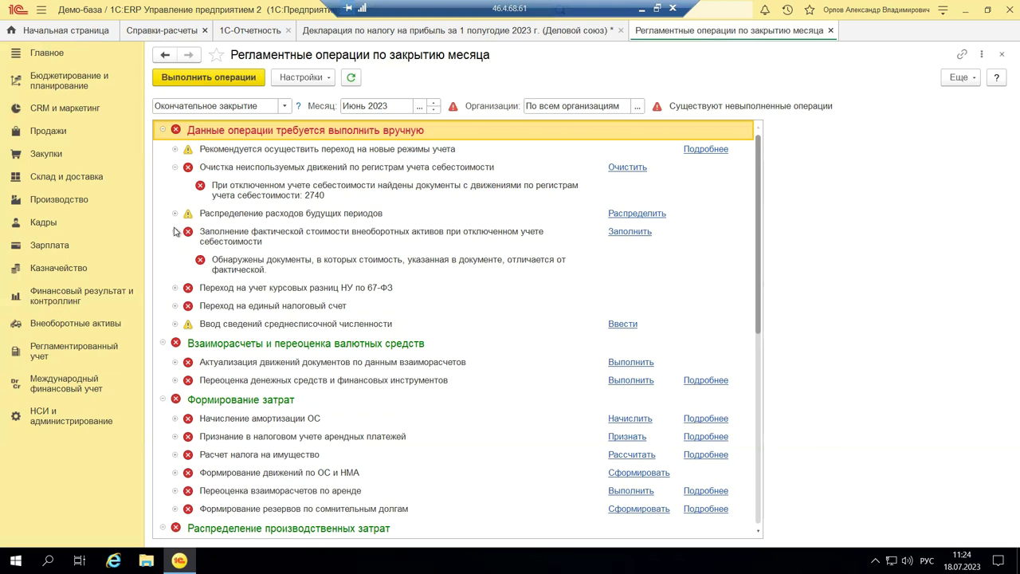
pyautogui.click(175, 287)
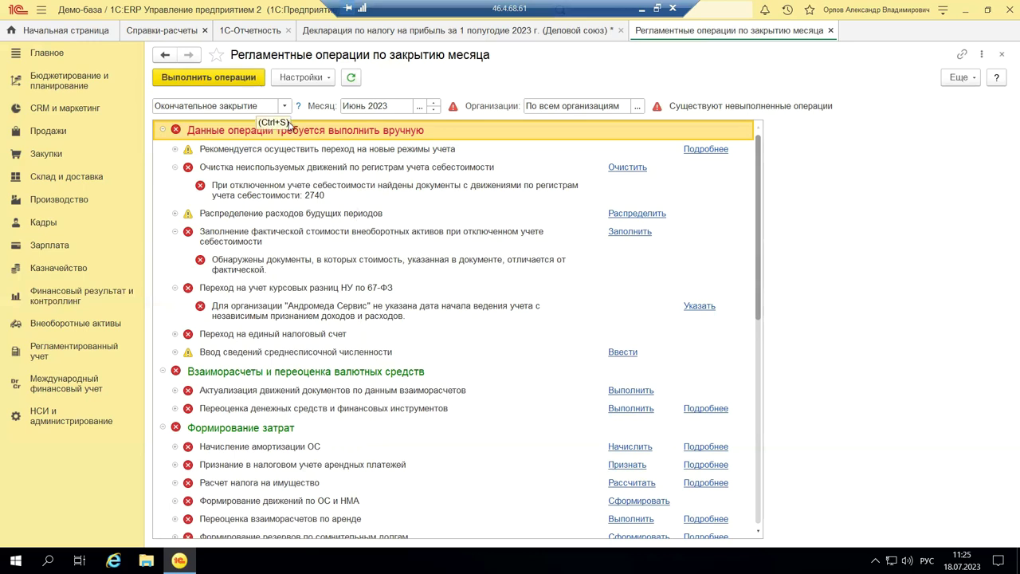
pyautogui.scroll(-3, 623, 267)
pyautogui.scroll(-10, 623, 269)
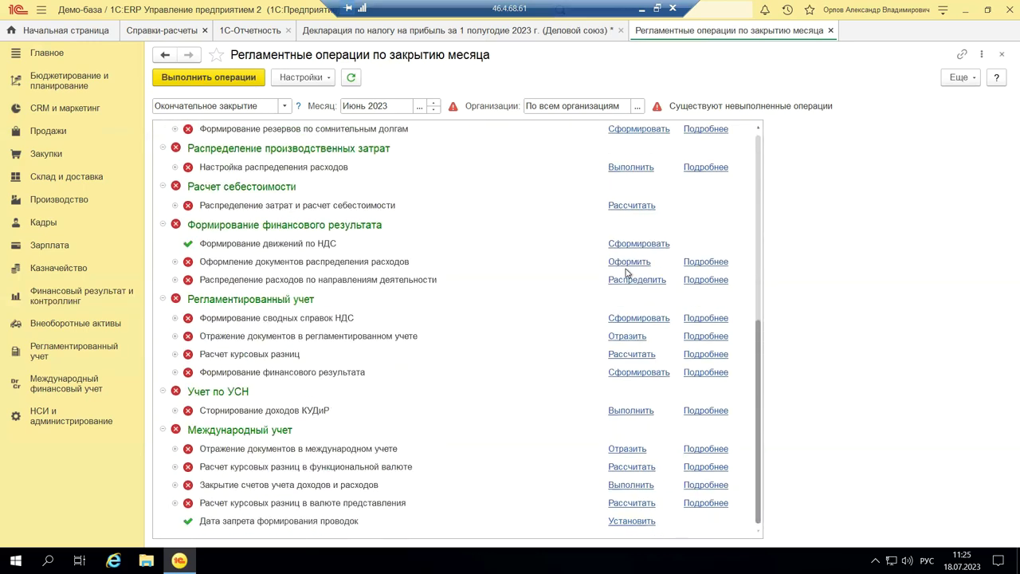
pyautogui.scroll(4, 625, 269)
pyautogui.scroll(-4, 626, 271)
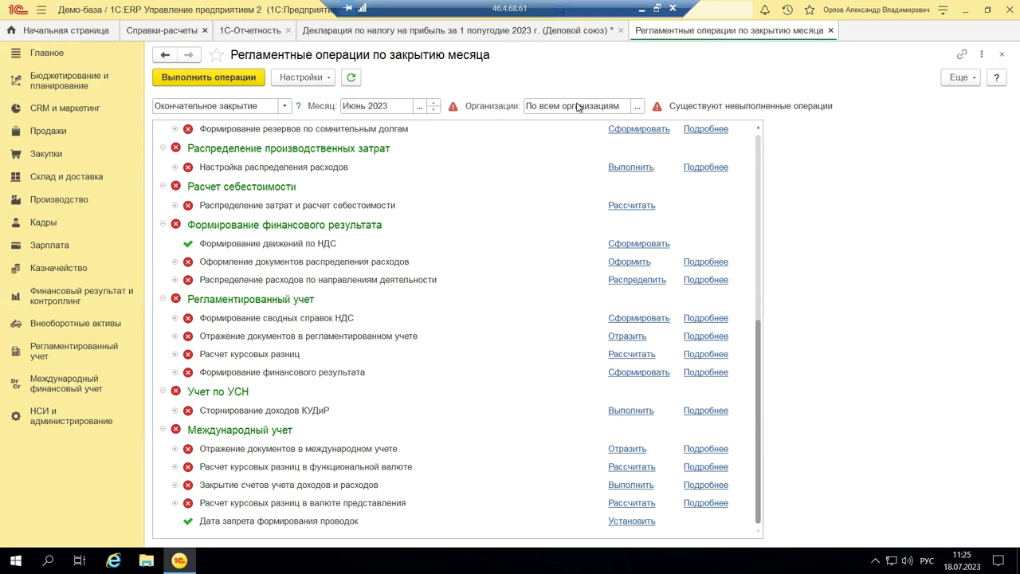
# Switch to the PowerPoint presentation and review the slides on period closing and Отражение документов в регламентированном учете
pyautogui.click(641, 9)
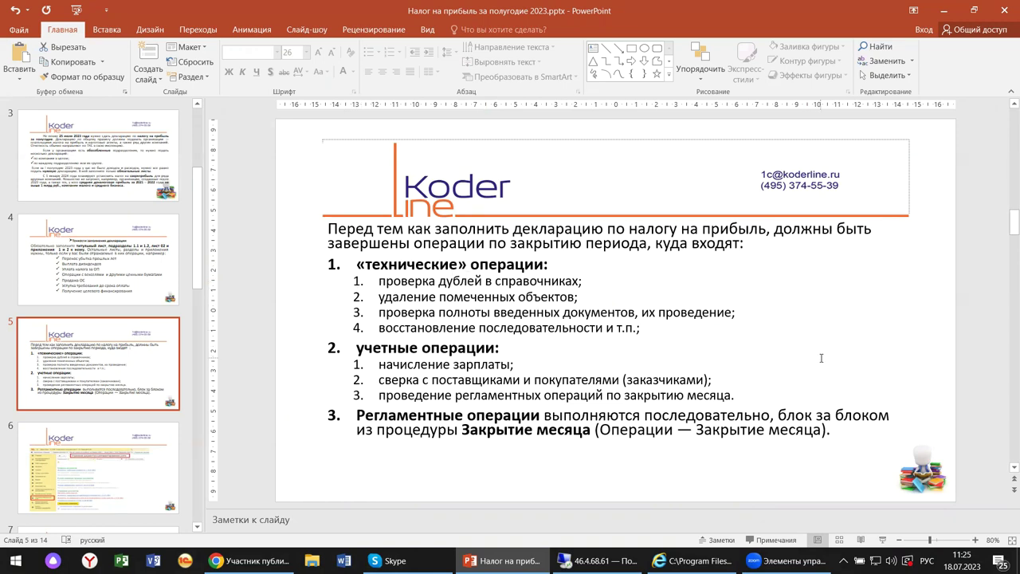
pyautogui.scroll(-1, 820, 381)
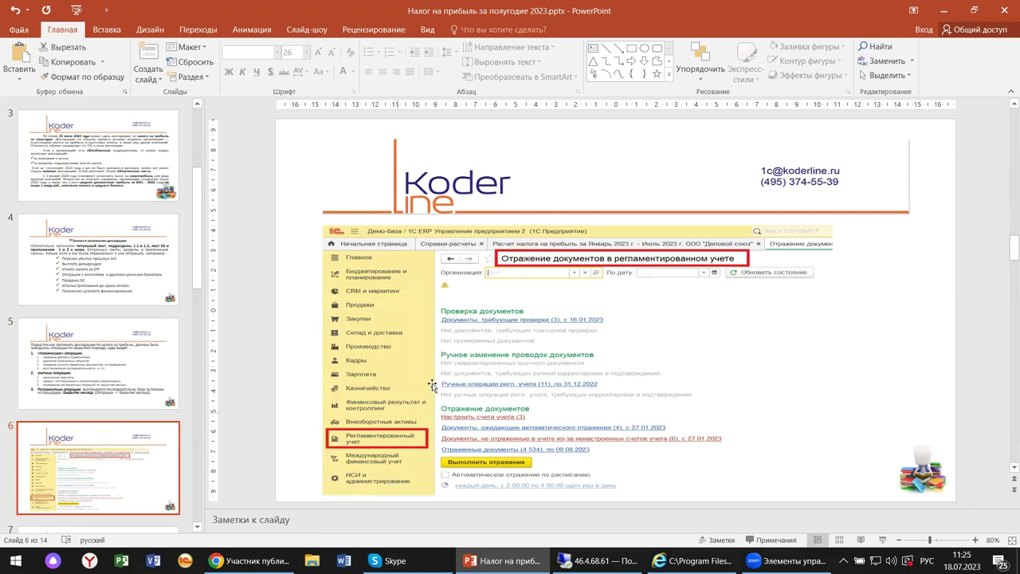
pyautogui.scroll(-1, 545, 330)
pyautogui.scroll(2, 545, 330)
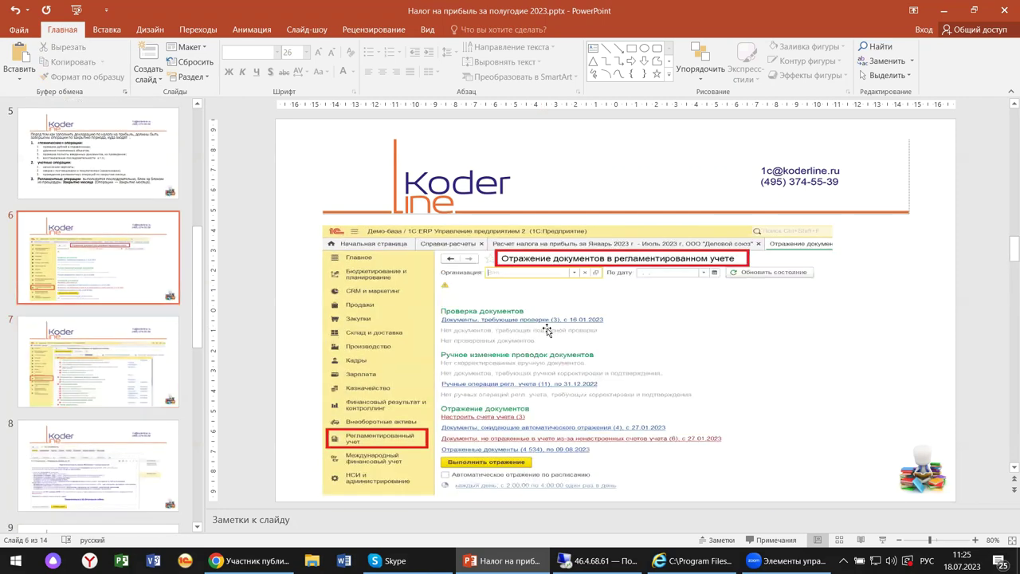
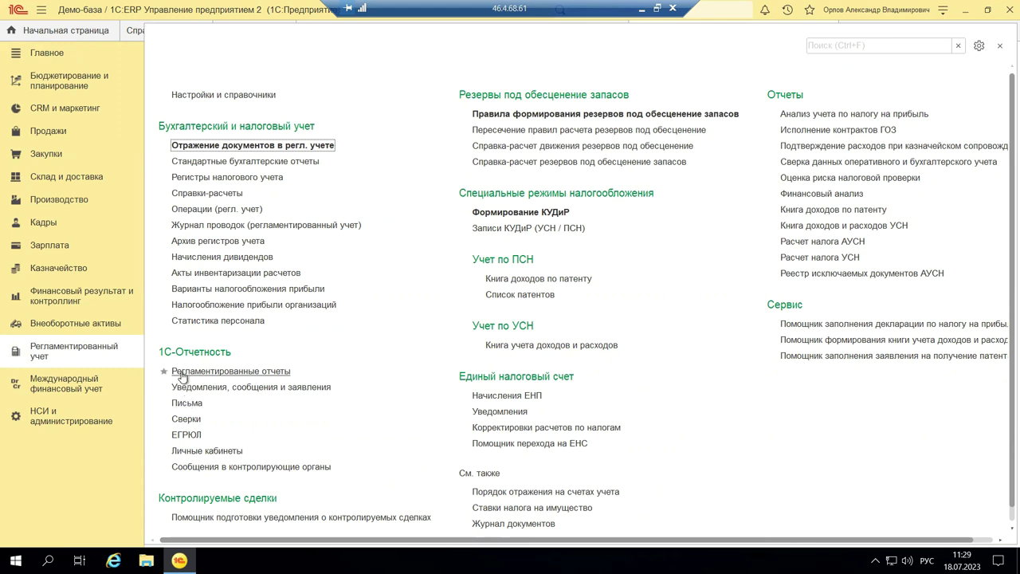
# Open Регламентированные отчеты and create a new Сведения о трудовой деятельности работников, СЗВ-ТД report from the Отчетность по физлицам category
pyautogui.click(182, 372)
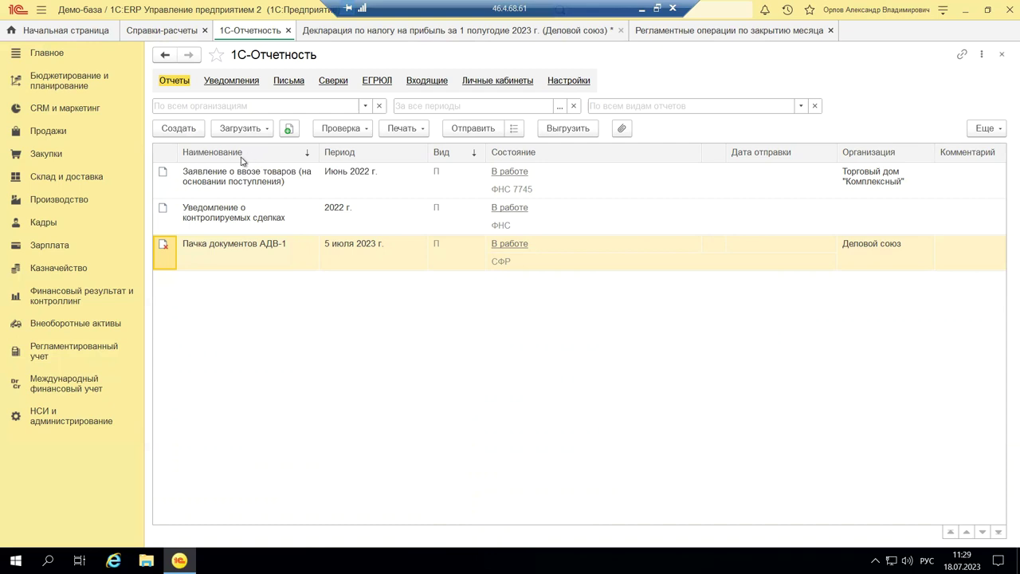
pyautogui.click(186, 130)
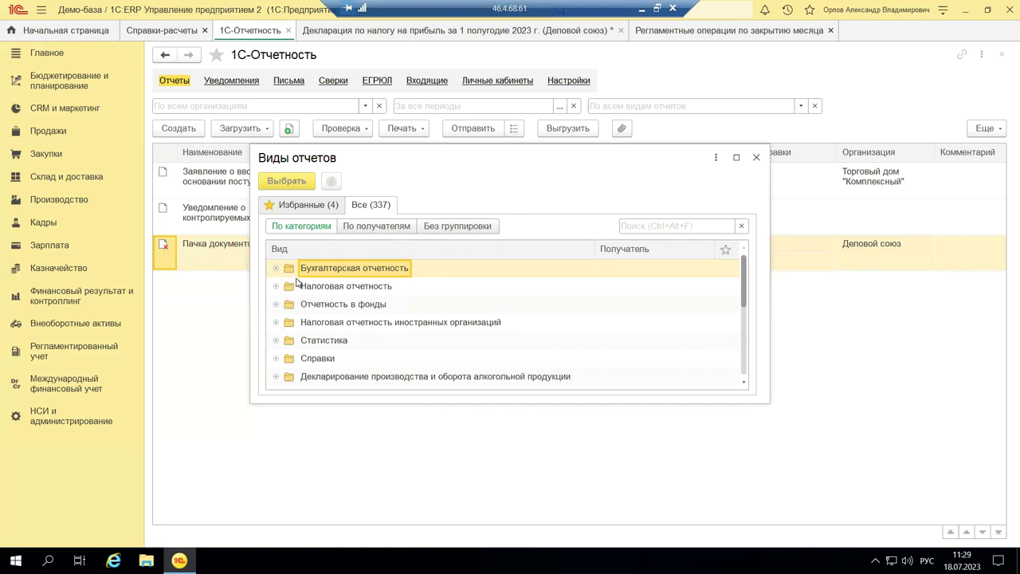
pyautogui.scroll(-1, 272, 360)
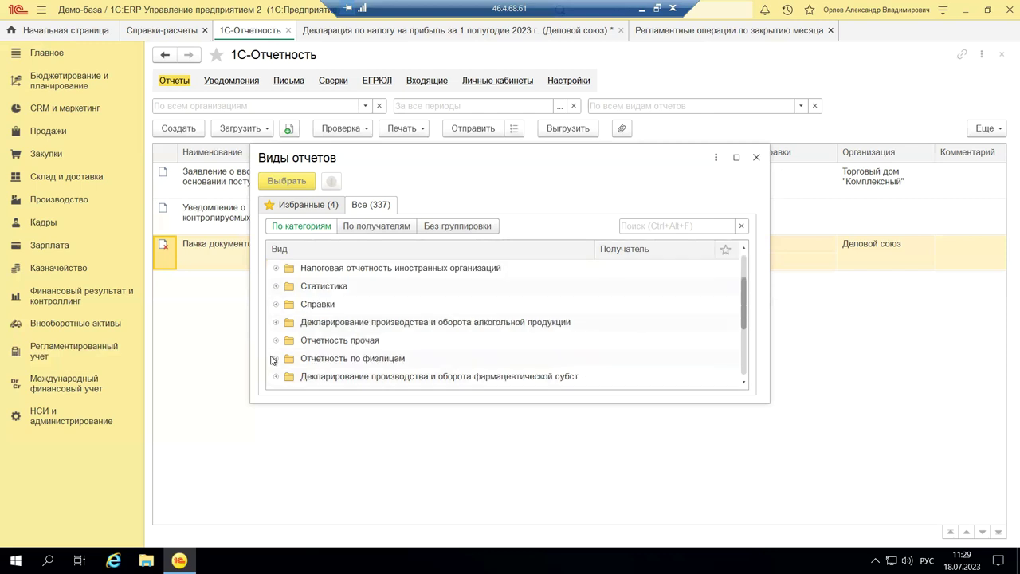
pyautogui.click(275, 358)
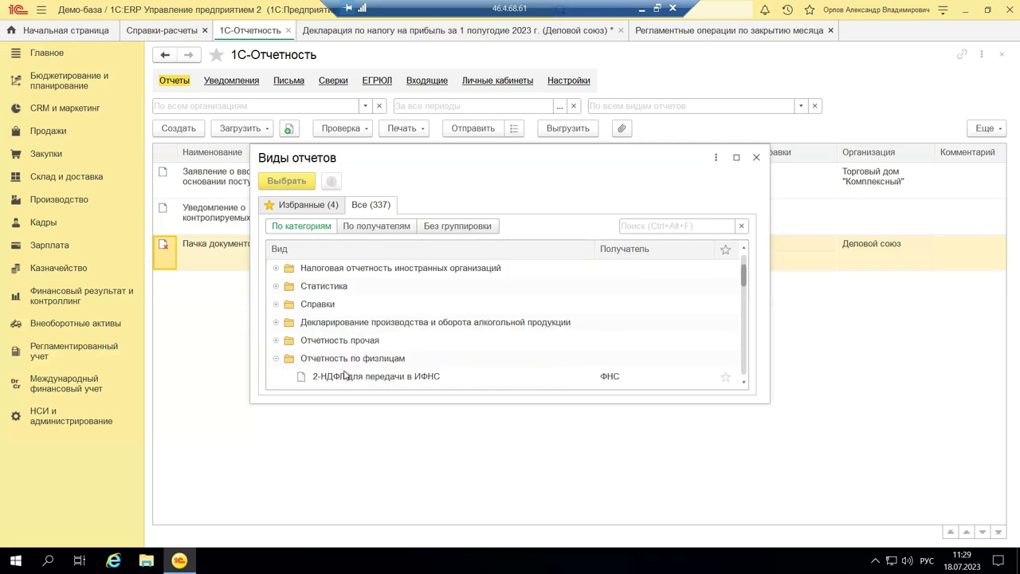
pyautogui.scroll(-3, 355, 366)
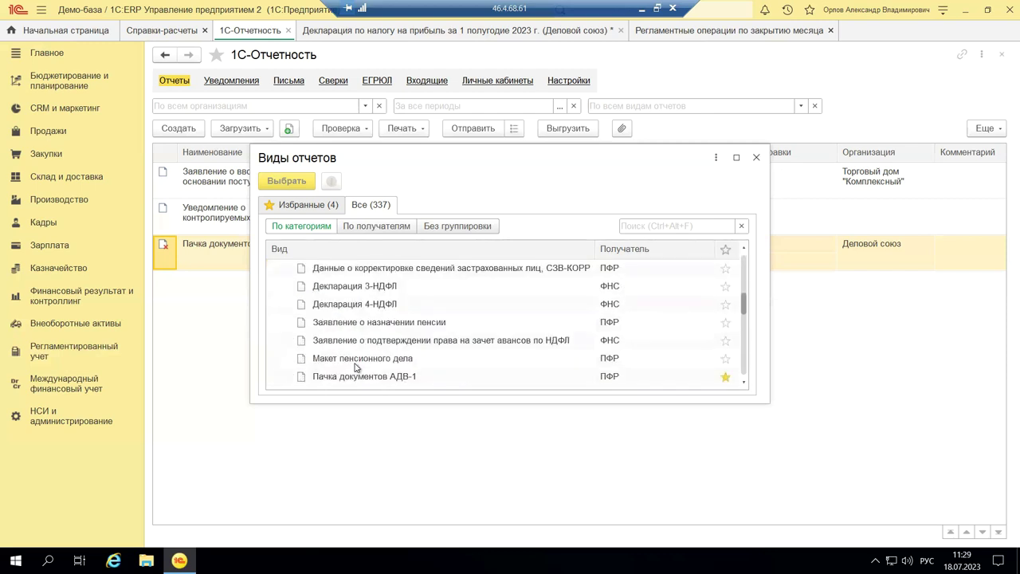
pyautogui.scroll(-4, 355, 366)
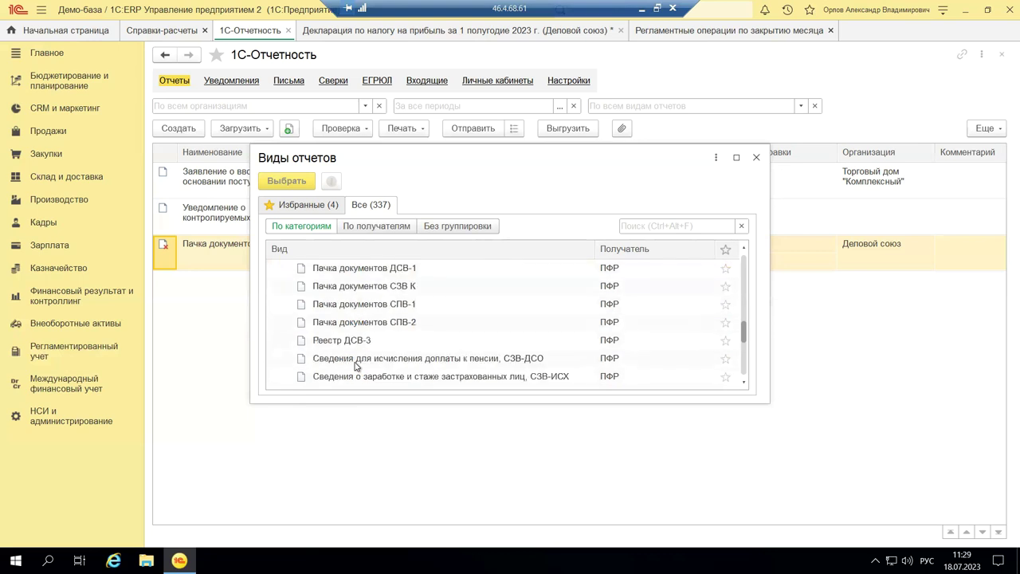
pyautogui.scroll(-1, 355, 365)
pyautogui.click(363, 377)
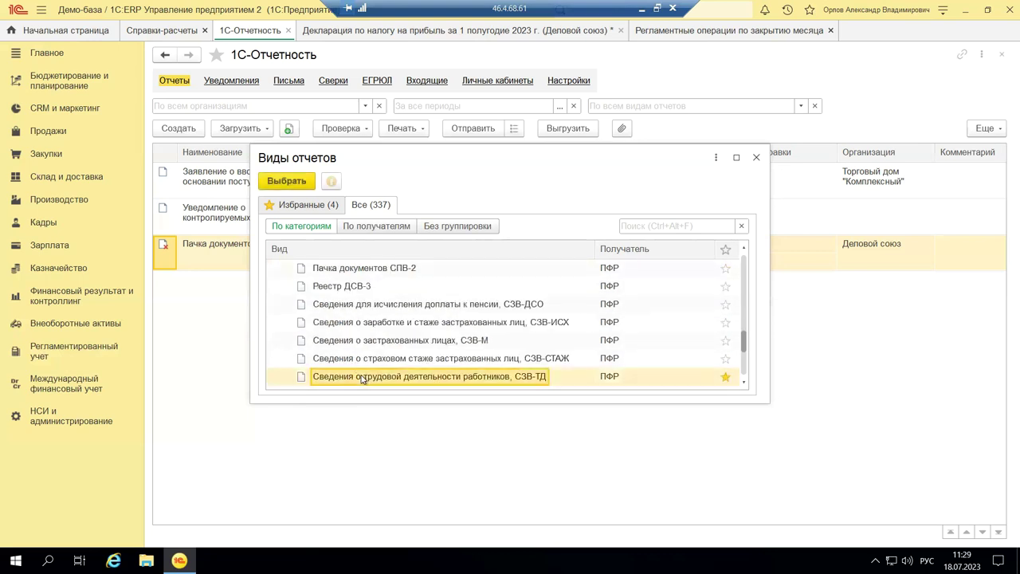
pyautogui.click(286, 182)
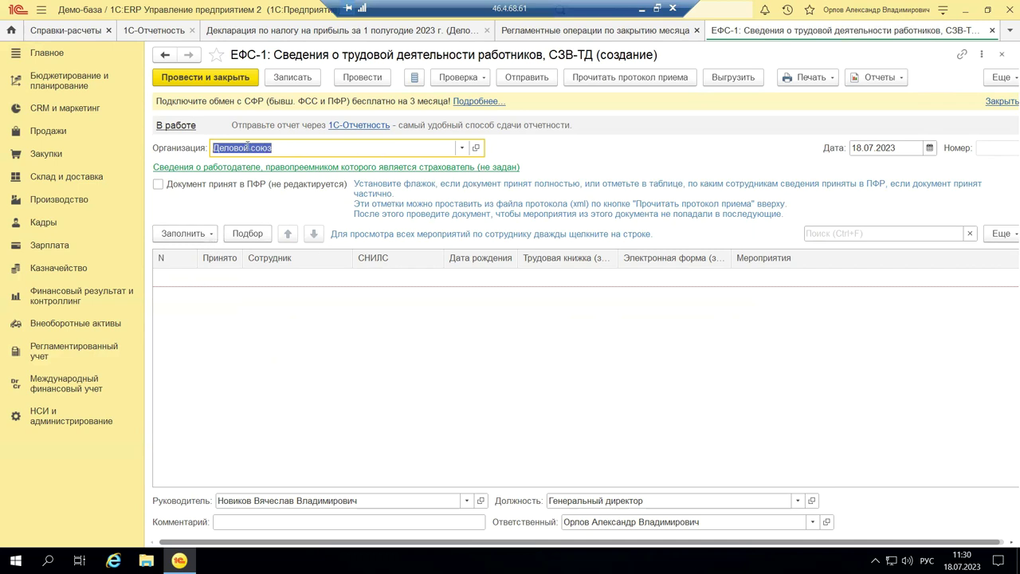
# Try to fill the СЗВ-ТД employee table using the Приемами и увольнениями option
pyautogui.click(193, 236)
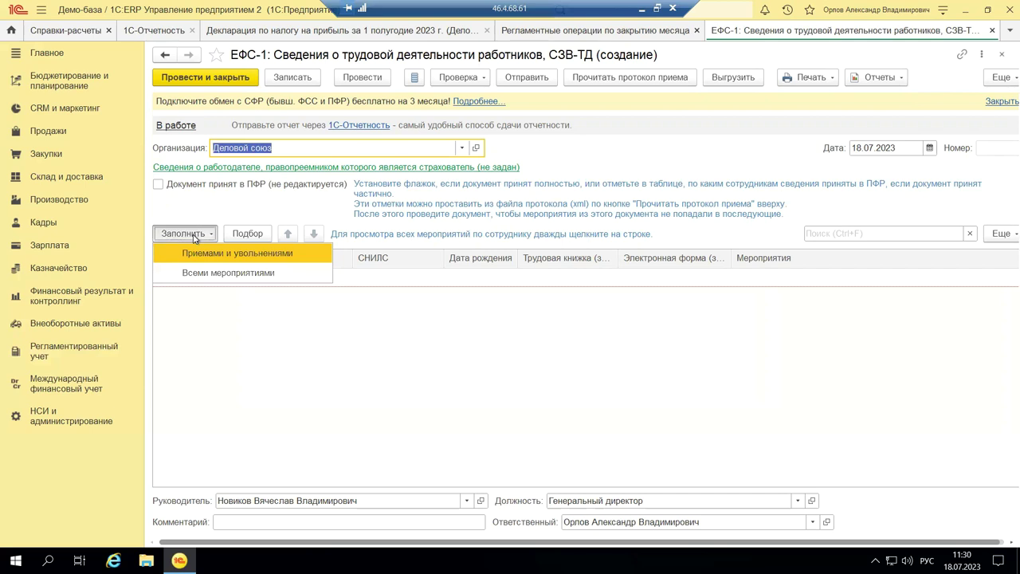
pyautogui.click(196, 251)
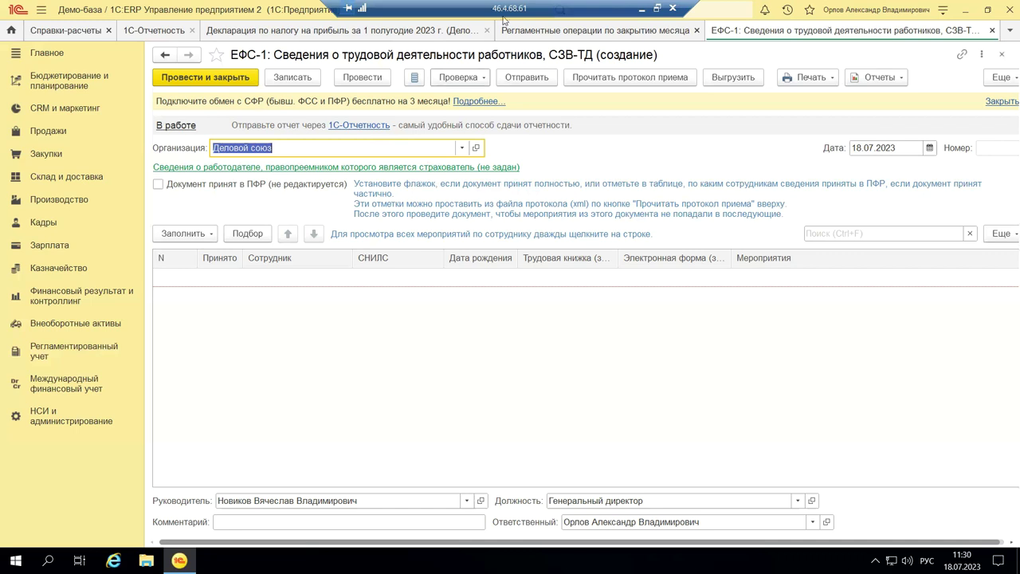
pyautogui.click(430, 107)
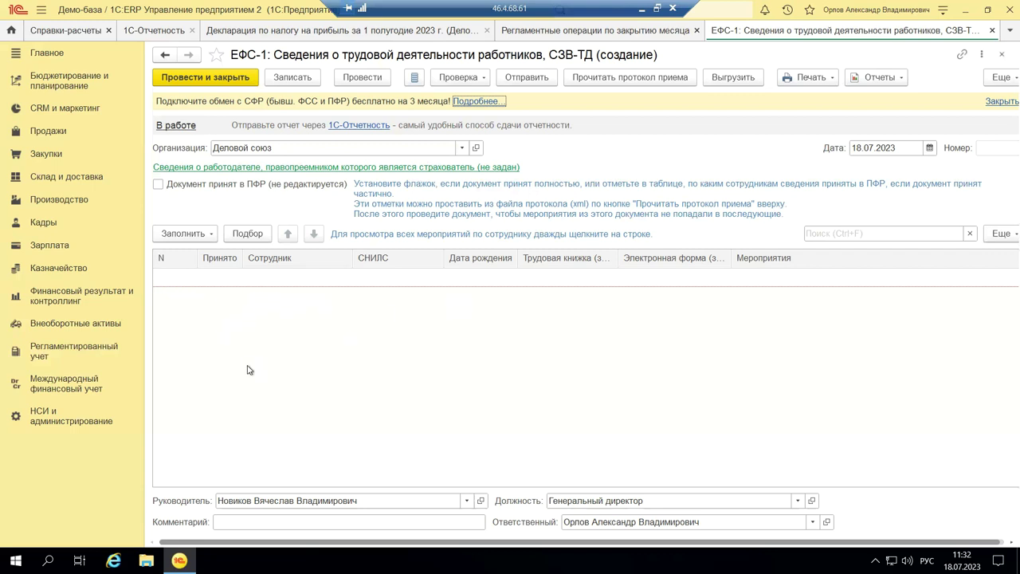
# View the print form options of the СЗВ-ТД report, then close the report unsaved along with the 1С-Отчетность list
pyautogui.click(802, 77)
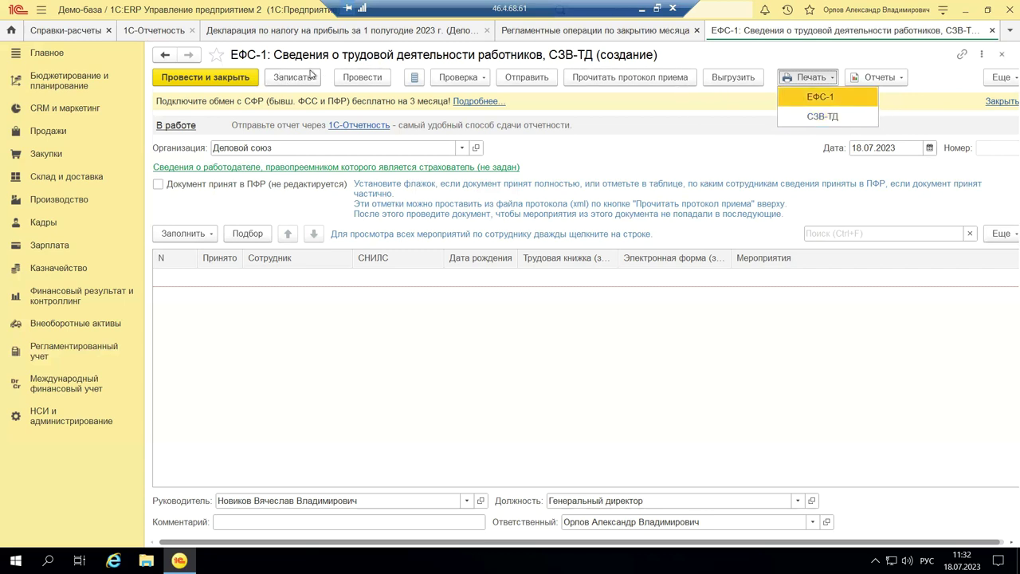
pyautogui.click(1002, 55)
pyautogui.click(1001, 56)
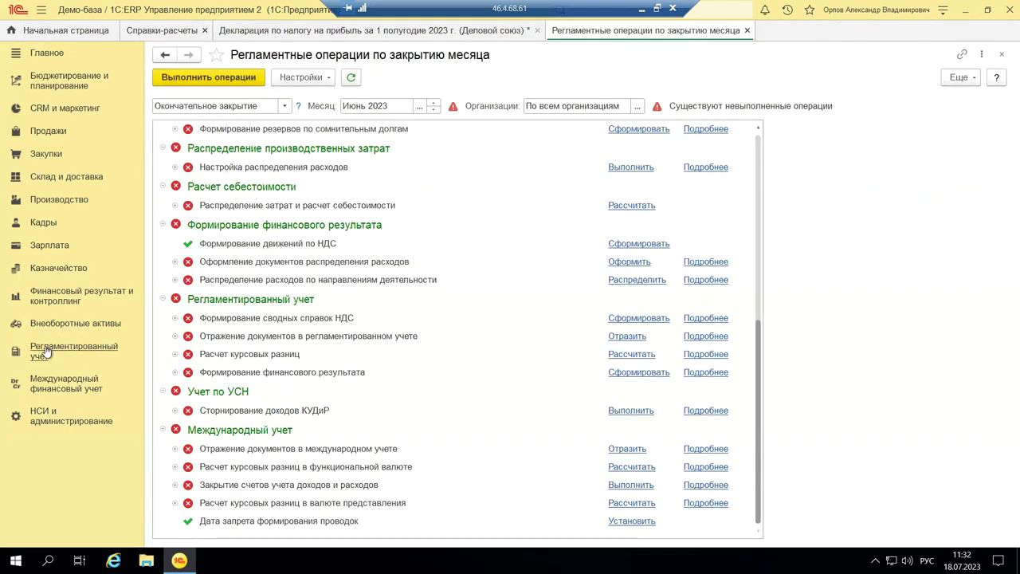
# View the commands of the Регламентированный учет section and switch to the PowerPoint presentation
pyautogui.click(102, 356)
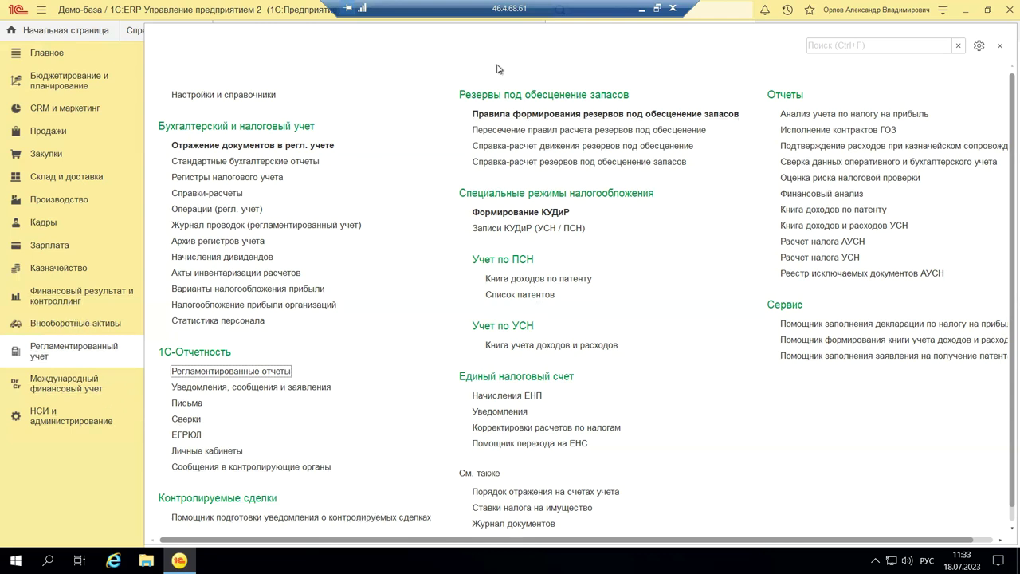
pyautogui.click(642, 8)
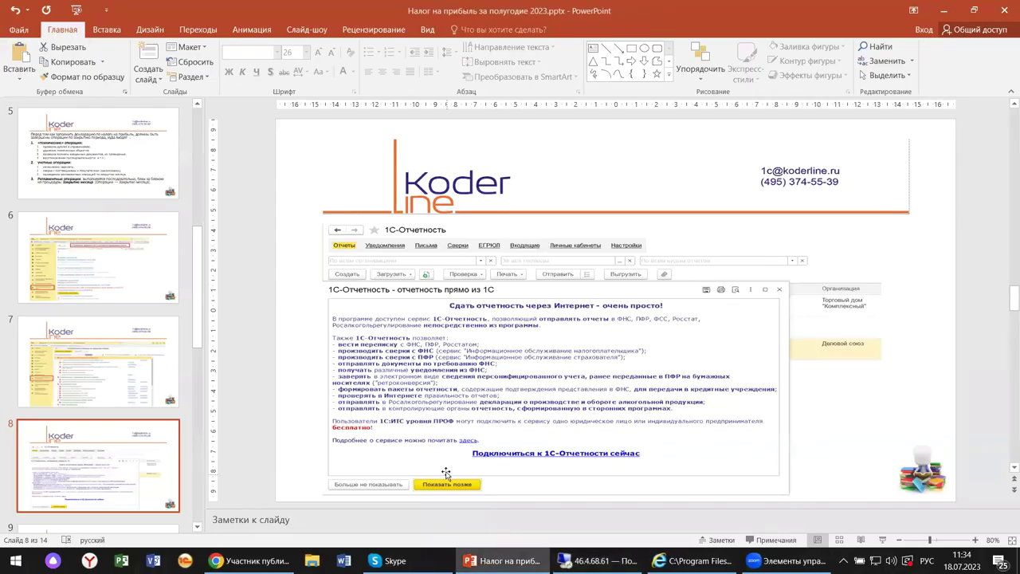
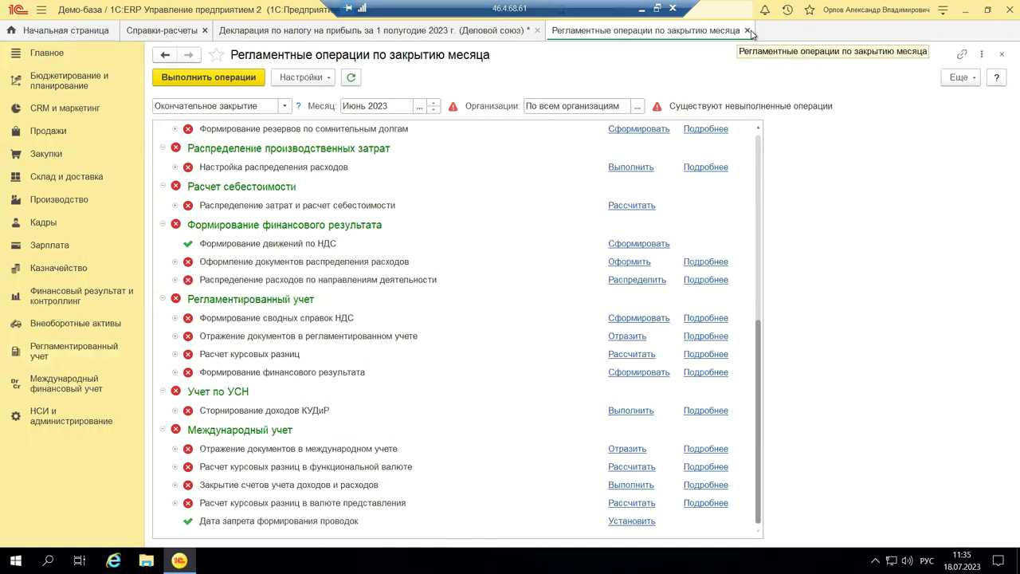
# Go to Начальная страница, open Регламентированные отчеты from the Регламентированный учет section, and postpone the 1С-Отчетность promotional notice
pyautogui.click(17, 55)
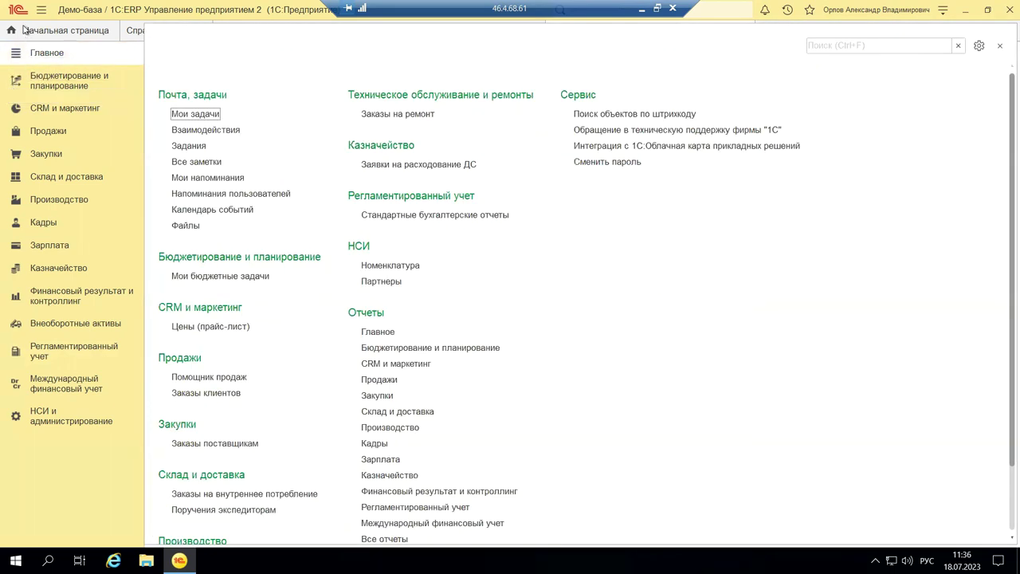
pyautogui.click(24, 29)
pyautogui.click(24, 30)
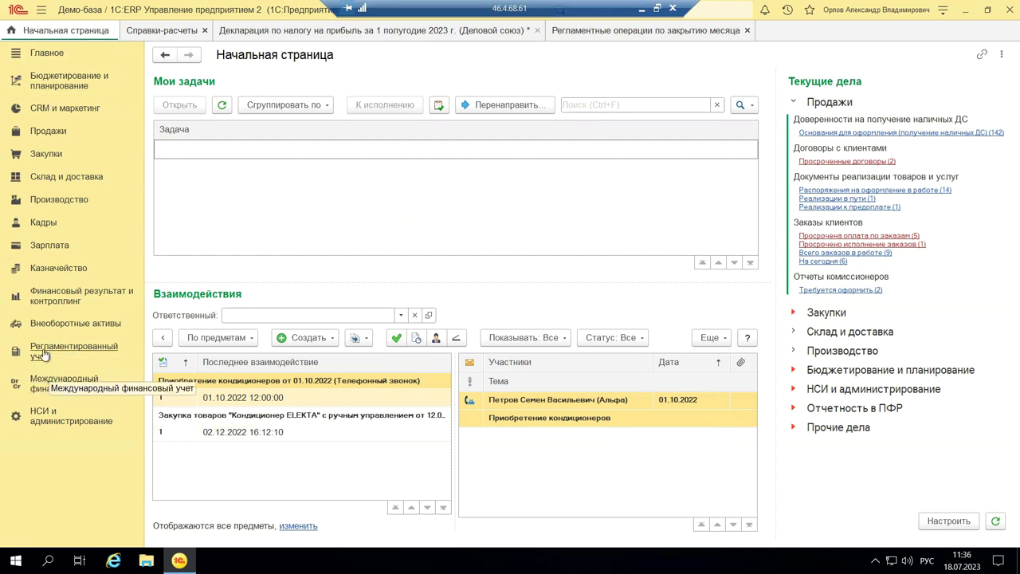
pyautogui.click(72, 351)
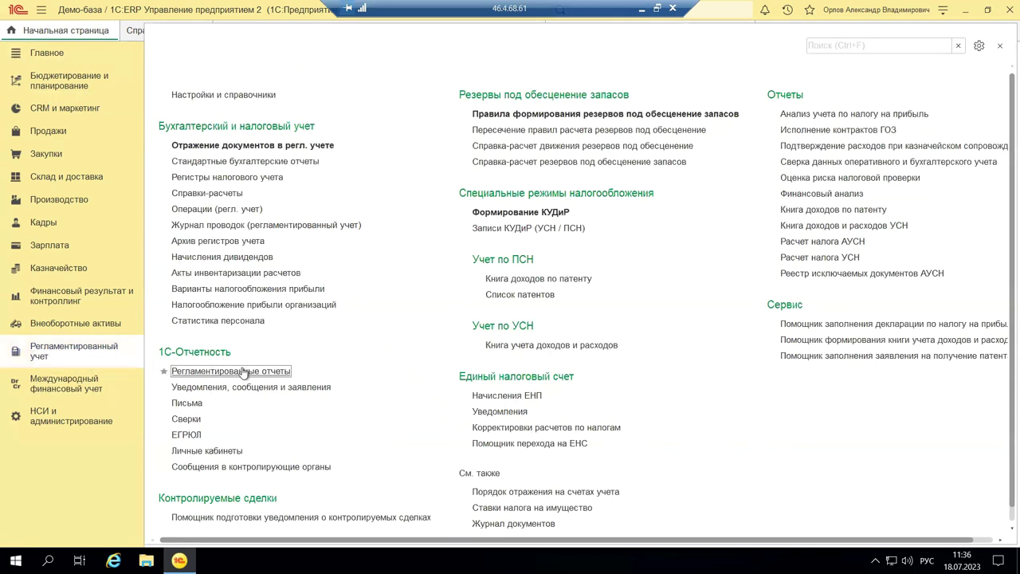
pyautogui.click(195, 371)
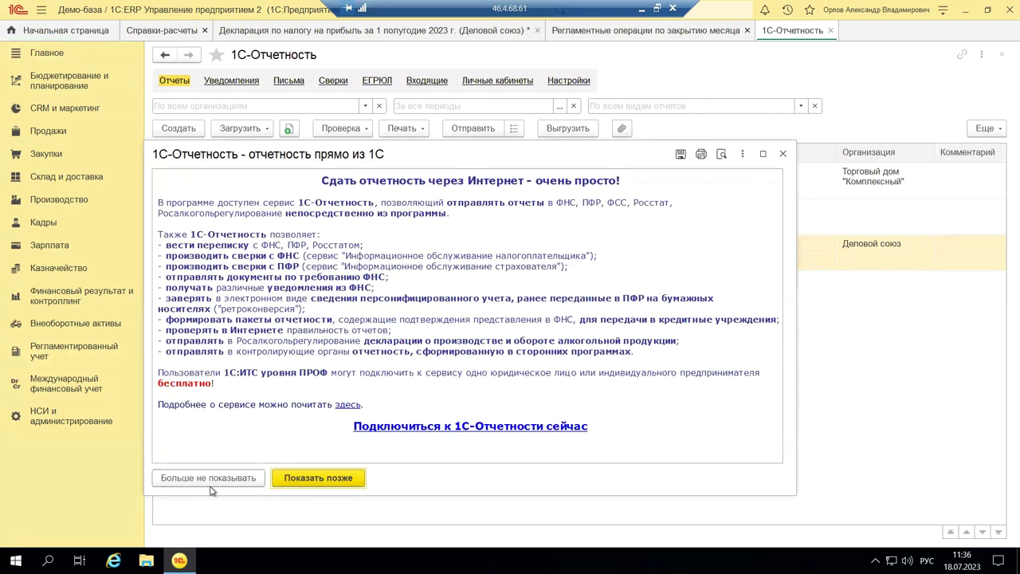
pyautogui.click(317, 476)
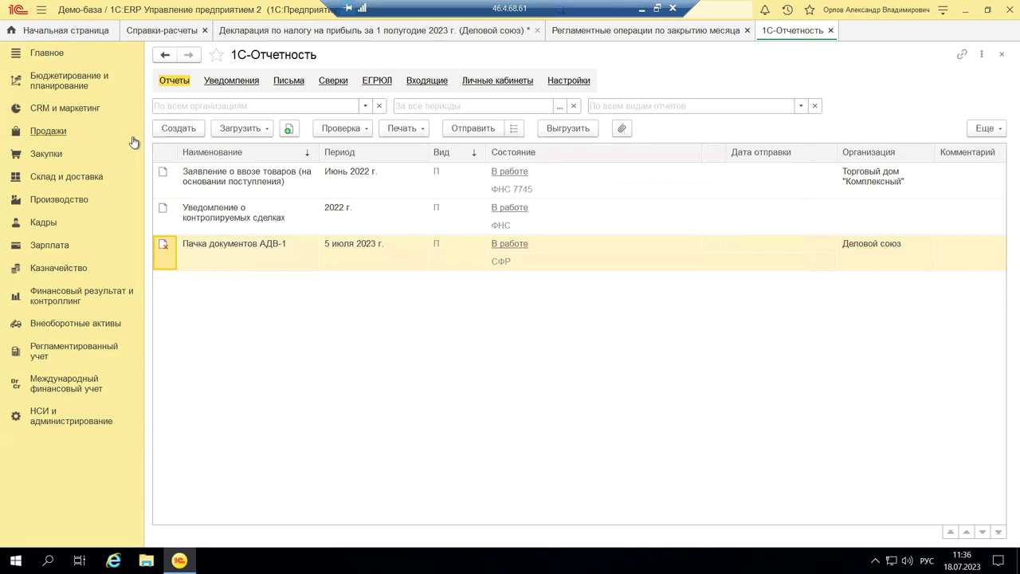
# Start a new Декларация по налогу на прибыль from the Налоговая отчетность category and set its organization to Промресурс
pyautogui.click(178, 129)
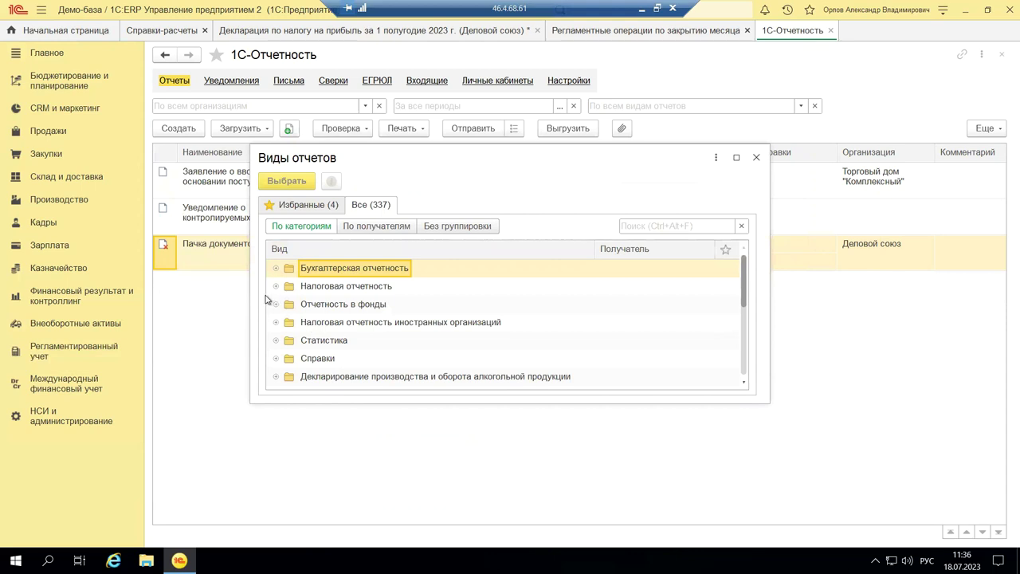
pyautogui.click(276, 286)
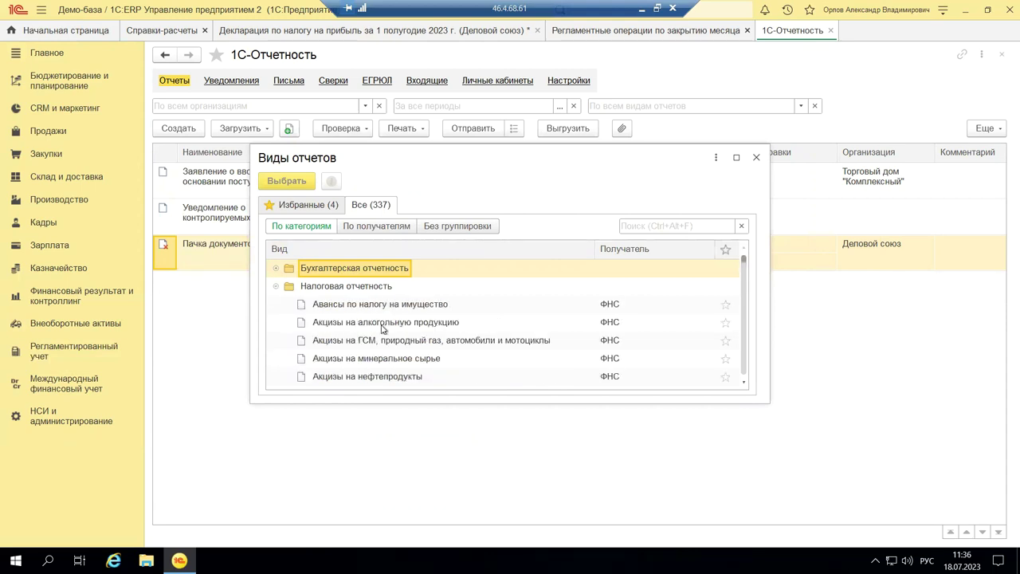
pyautogui.scroll(-1, 406, 344)
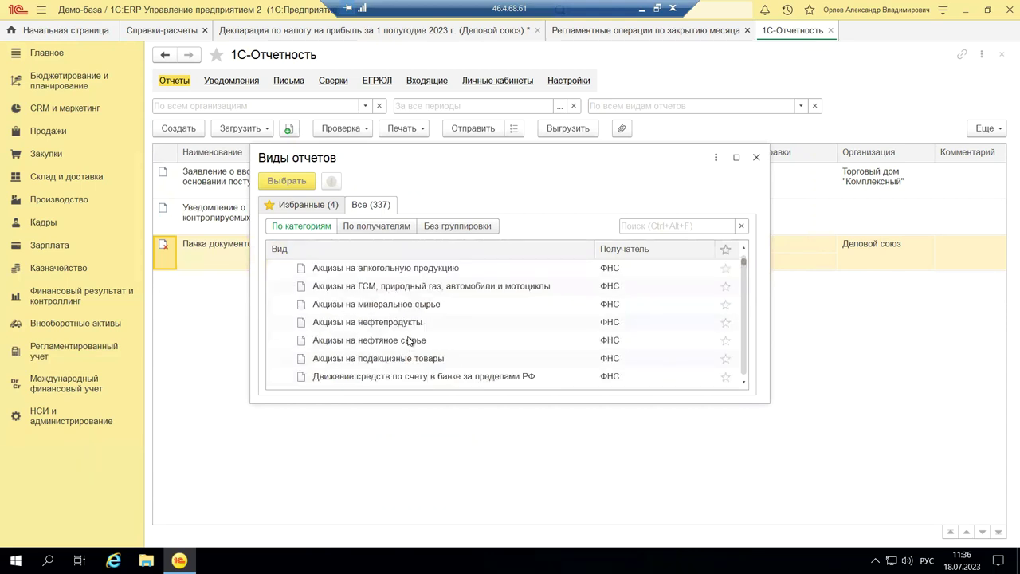
pyautogui.scroll(-1, 408, 341)
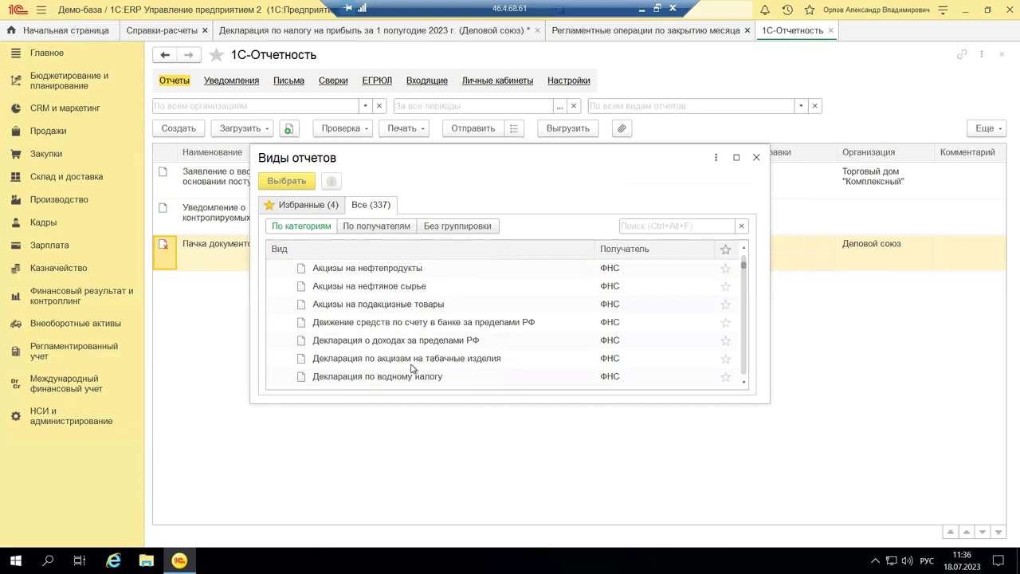
pyautogui.scroll(-1, 412, 367)
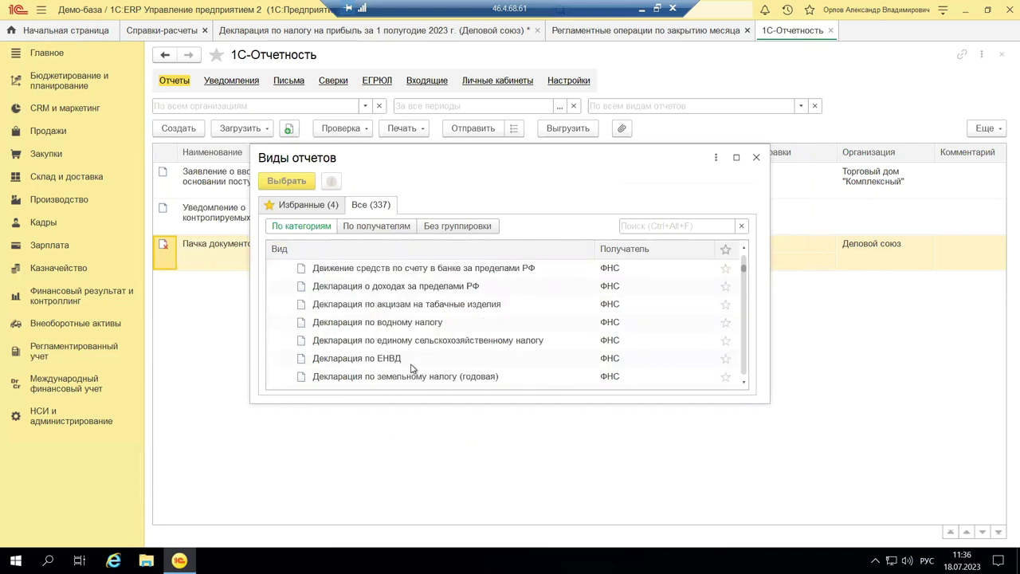
pyautogui.scroll(-1, 412, 367)
pyautogui.scroll(-1, 412, 367)
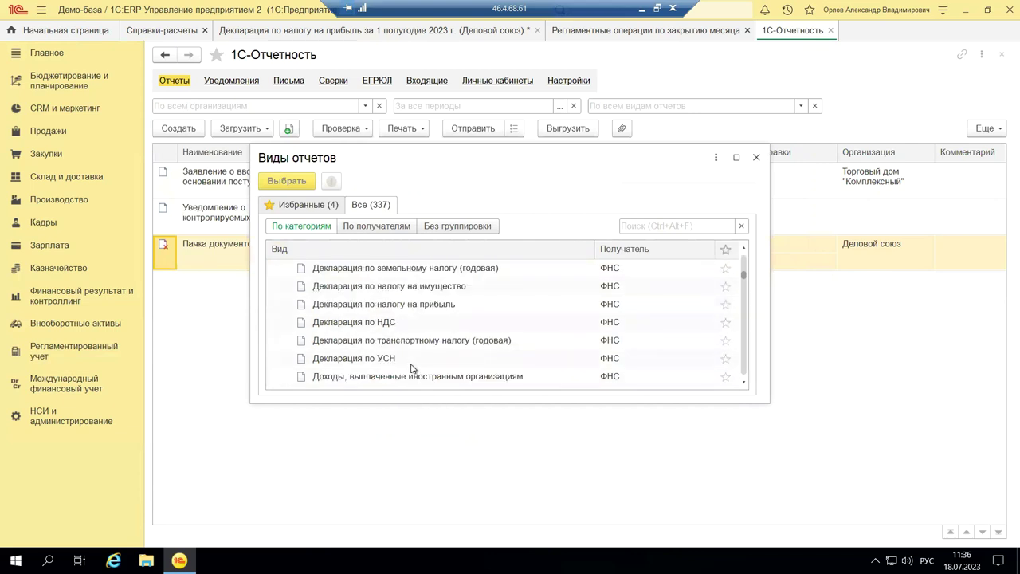
pyautogui.doubleClick(377, 309)
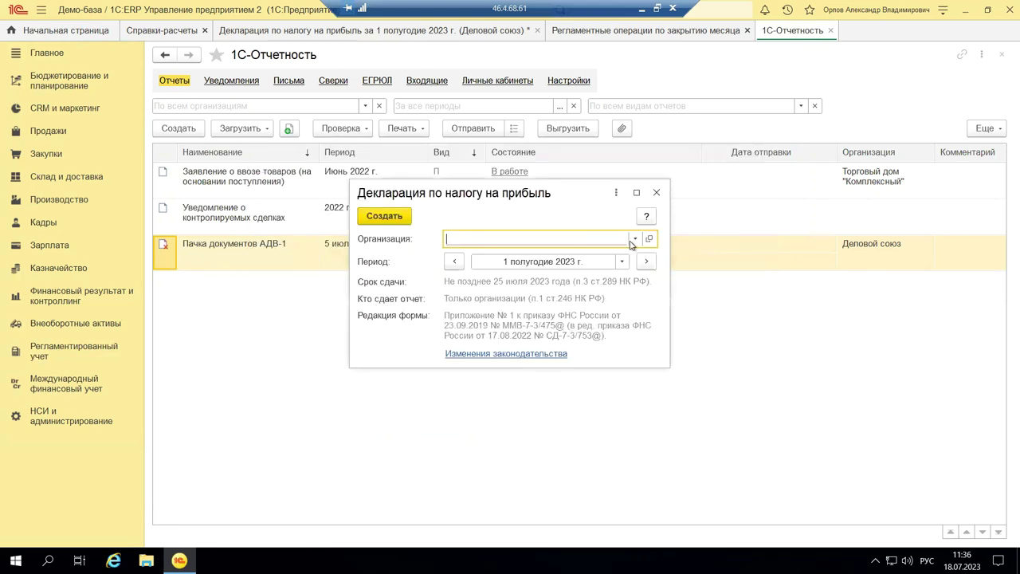
pyautogui.click(634, 239)
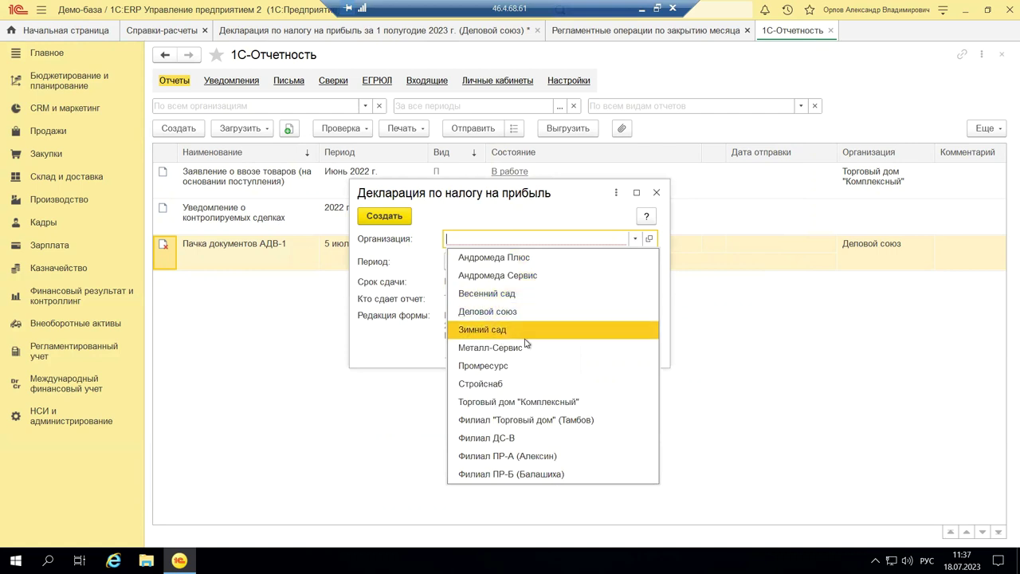
pyautogui.click(488, 366)
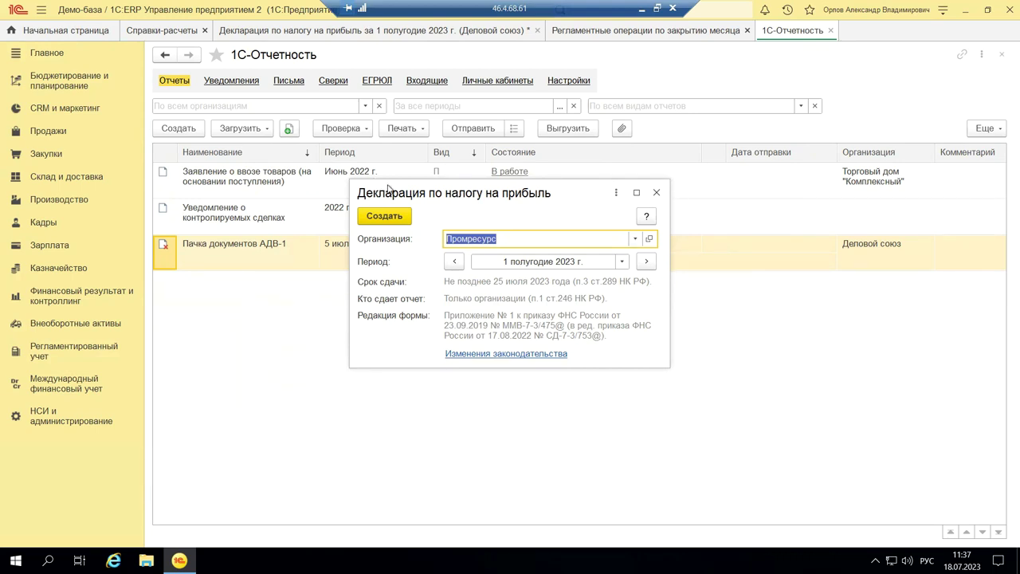
# View the Изменения законодательства page for the declaration, accepting Россия as the region, then close the browser
pyautogui.click(458, 356)
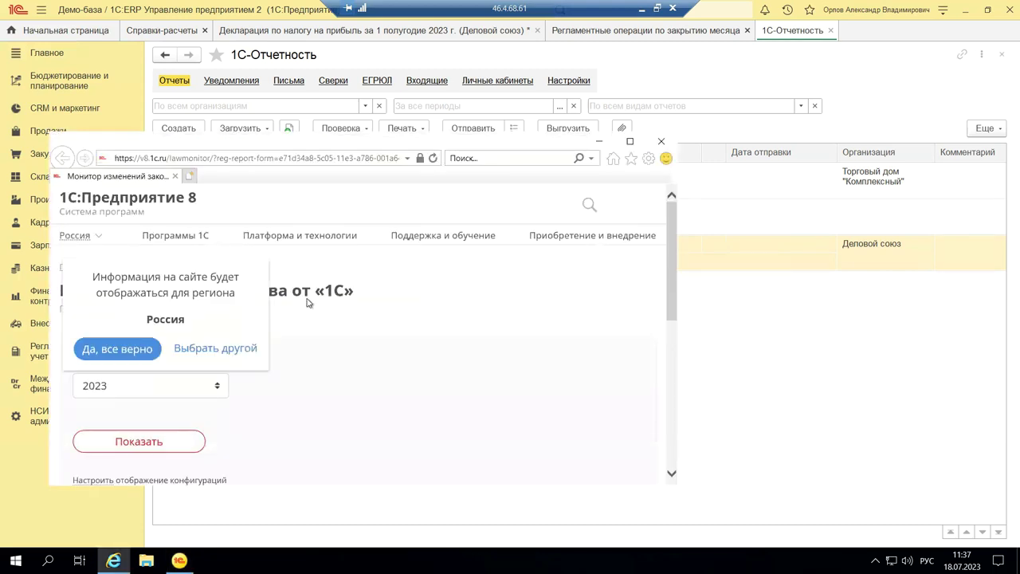
pyautogui.click(82, 349)
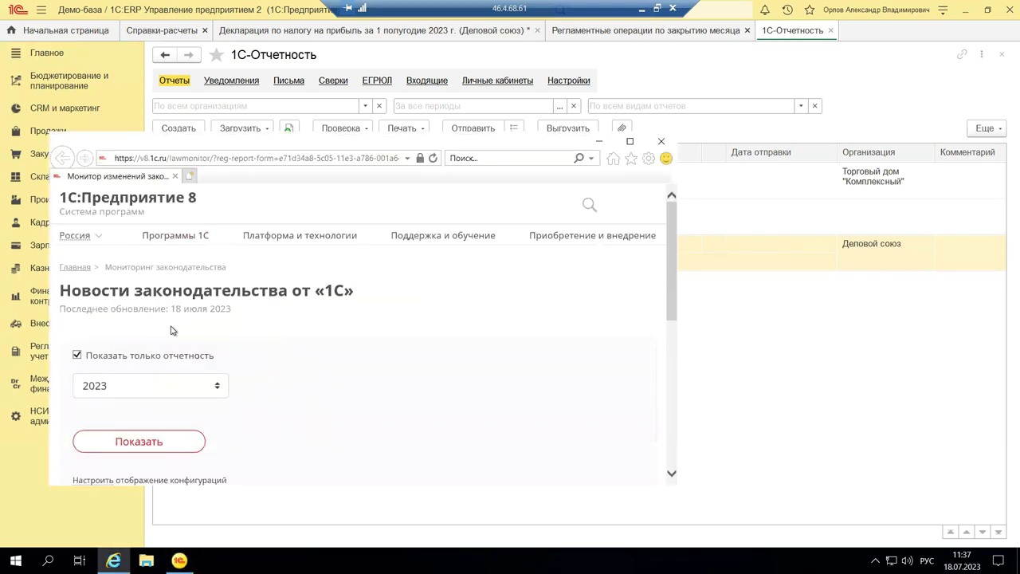
pyautogui.scroll(-2, 317, 333)
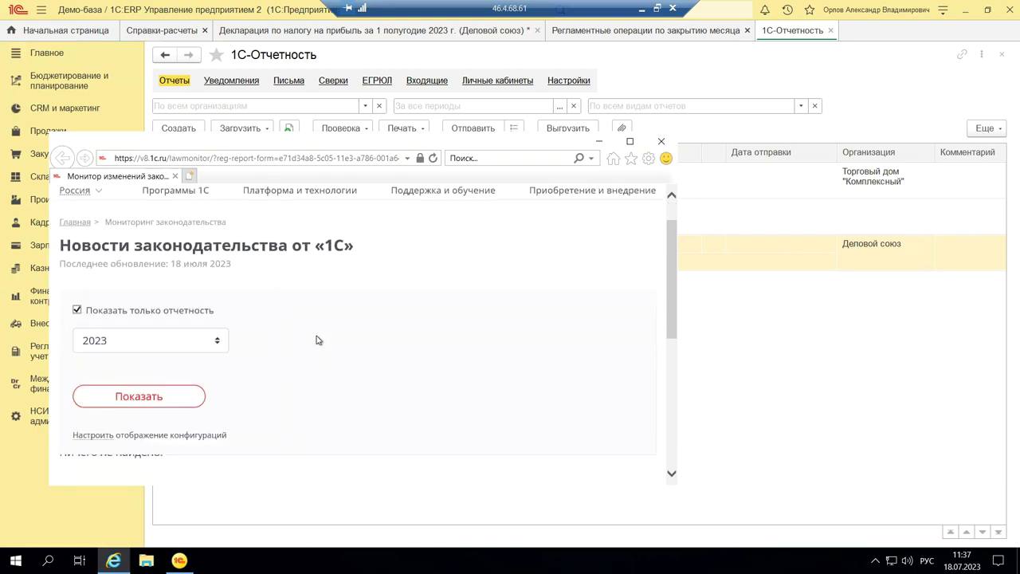
pyautogui.scroll(-2, 316, 350)
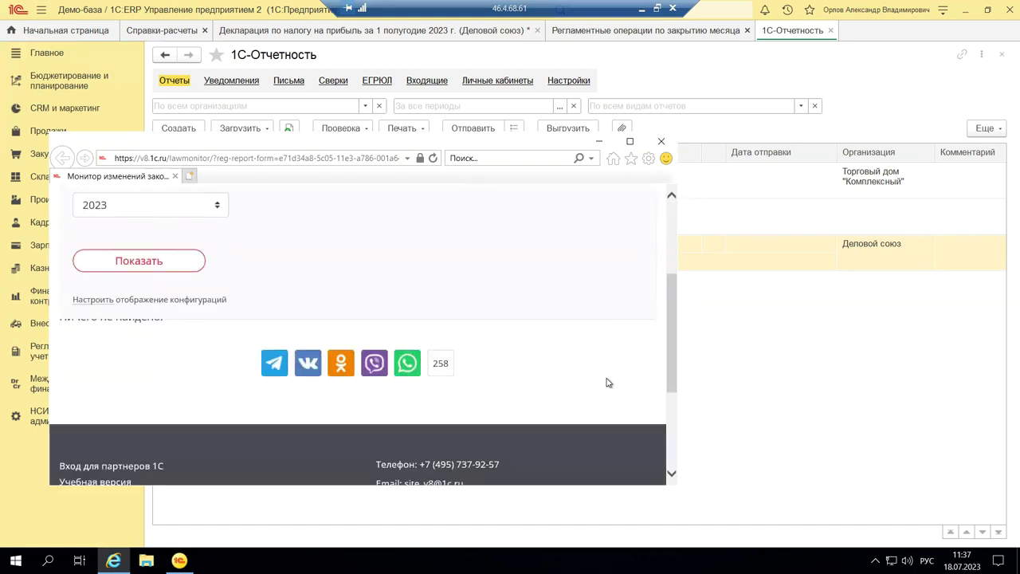
pyautogui.click(661, 141)
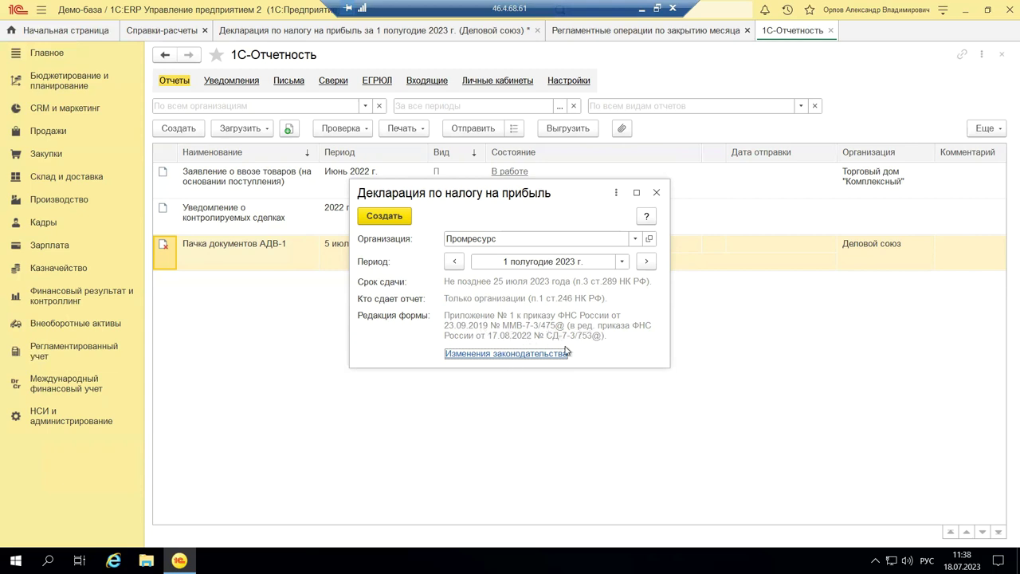
# Create the Промресурс profit tax declaration for 1 полугодие 2023 г. and fill it automatically
pyautogui.click(376, 220)
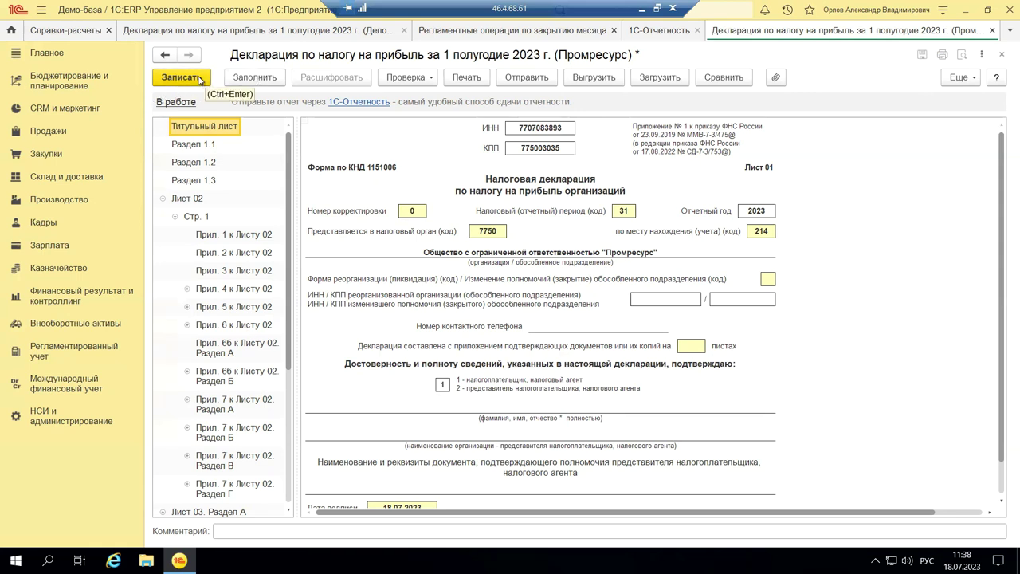
pyautogui.click(250, 80)
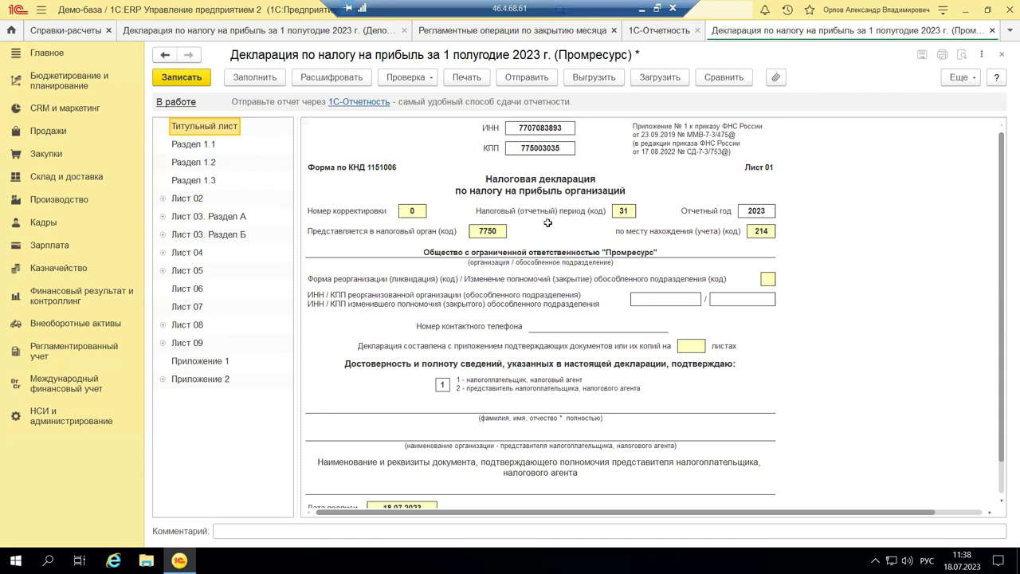
pyautogui.click(514, 254)
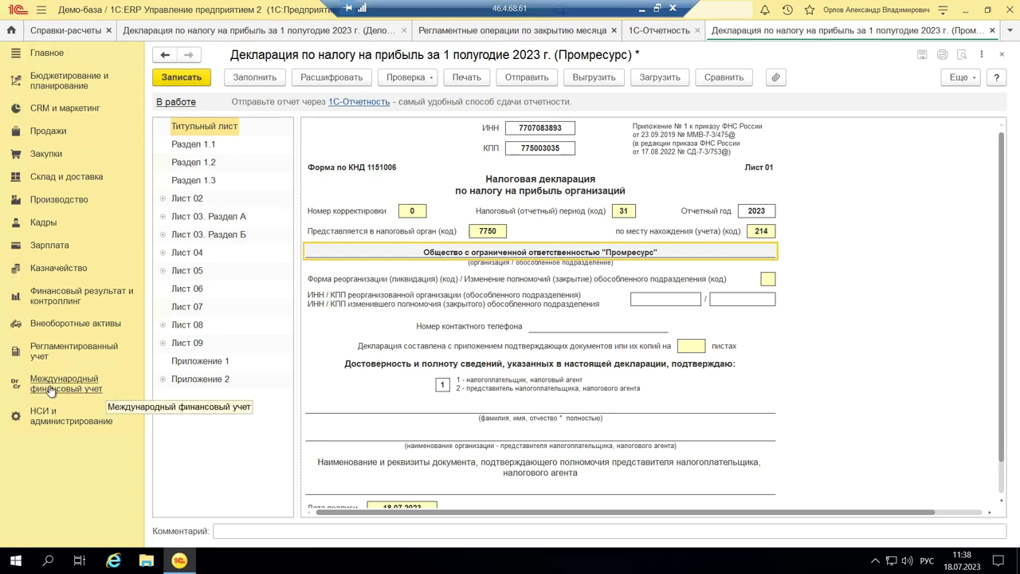
# Open the Андромеда Плюс card from the Организации list and examine its tax authority registration, then close the registration windows
pyautogui.click(50, 415)
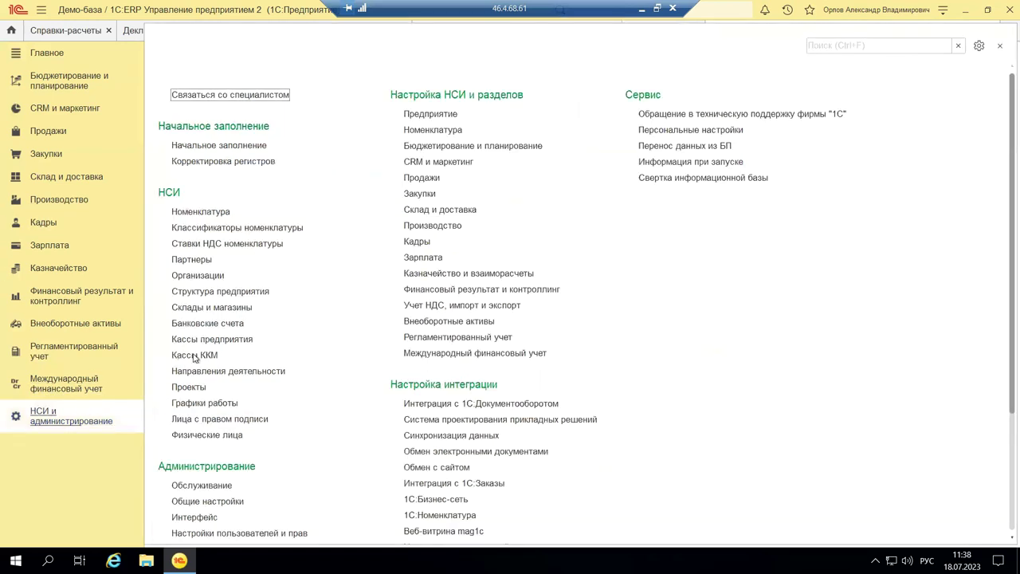
pyautogui.click(198, 276)
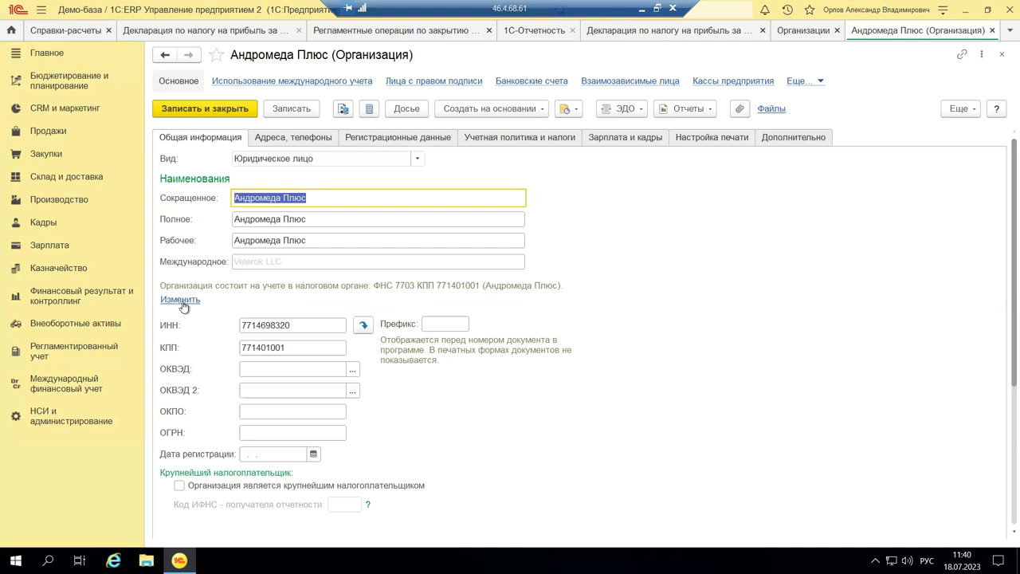
pyautogui.click(181, 303)
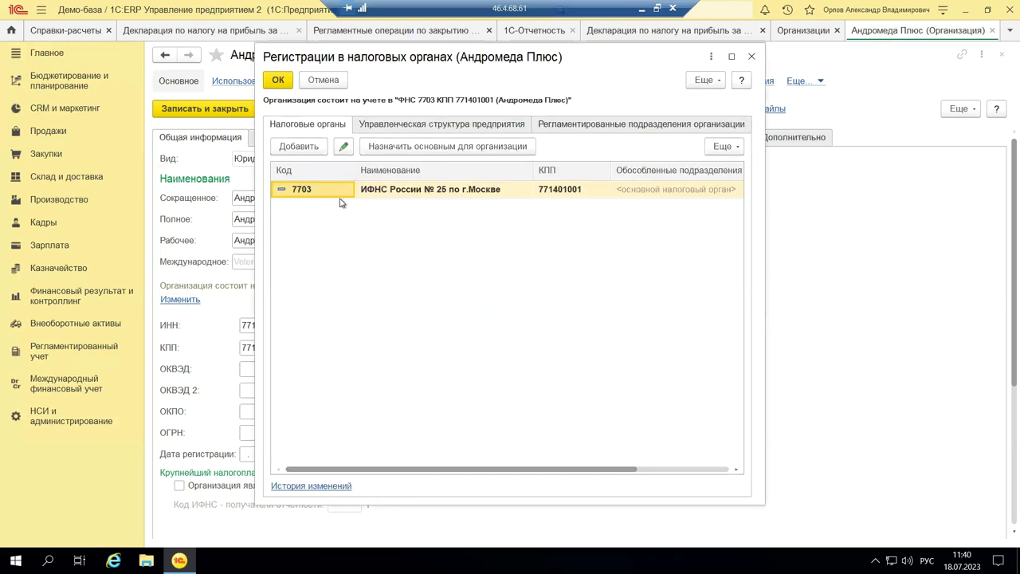
pyautogui.click(420, 191)
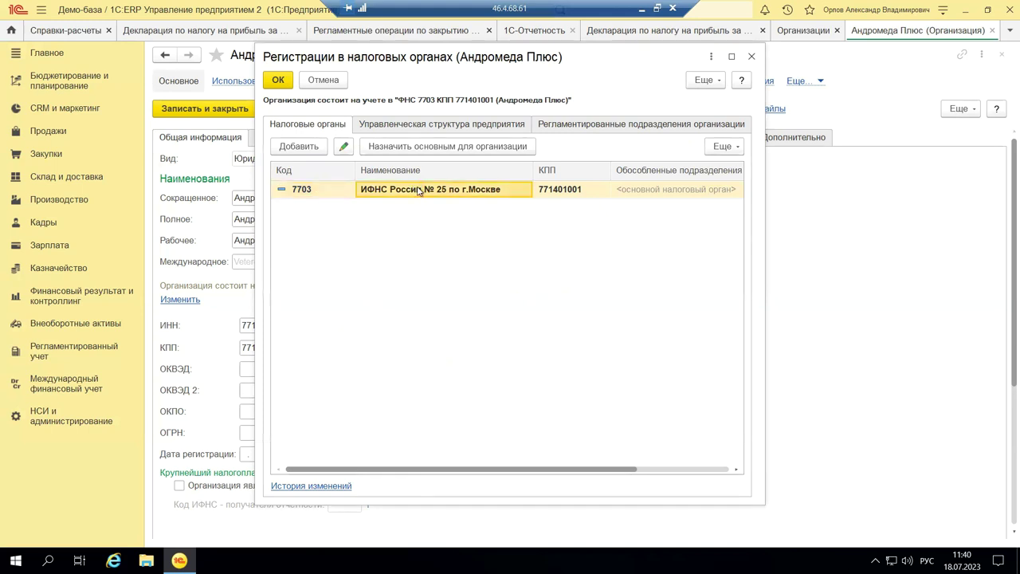
pyautogui.doubleClick(419, 192)
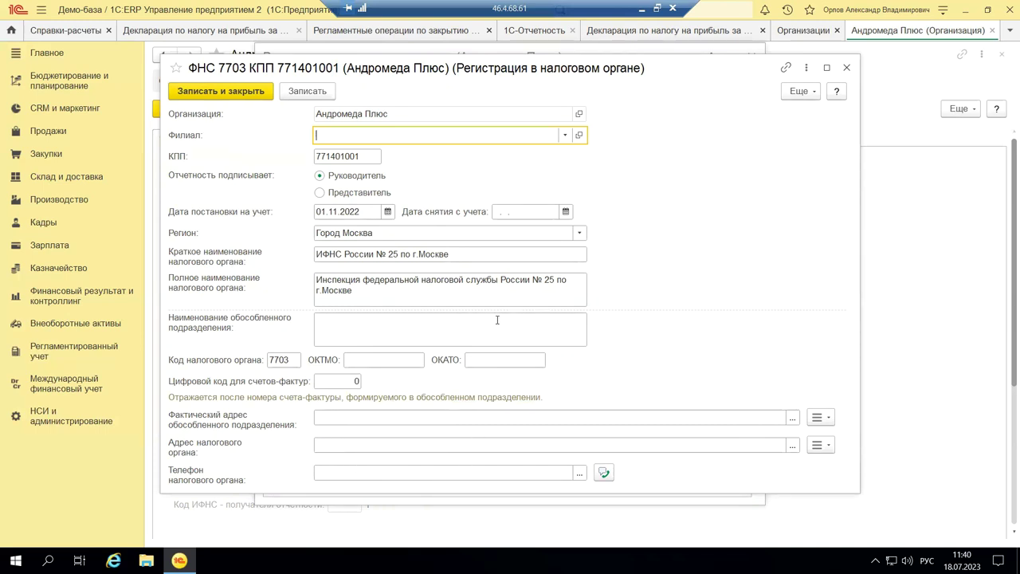
pyautogui.click(847, 68)
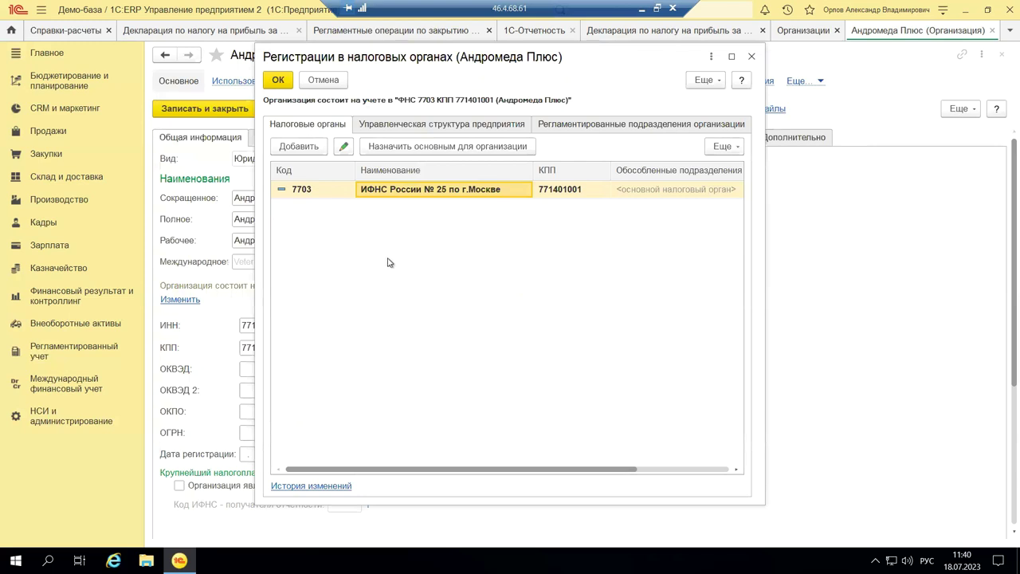
pyautogui.click(737, 69)
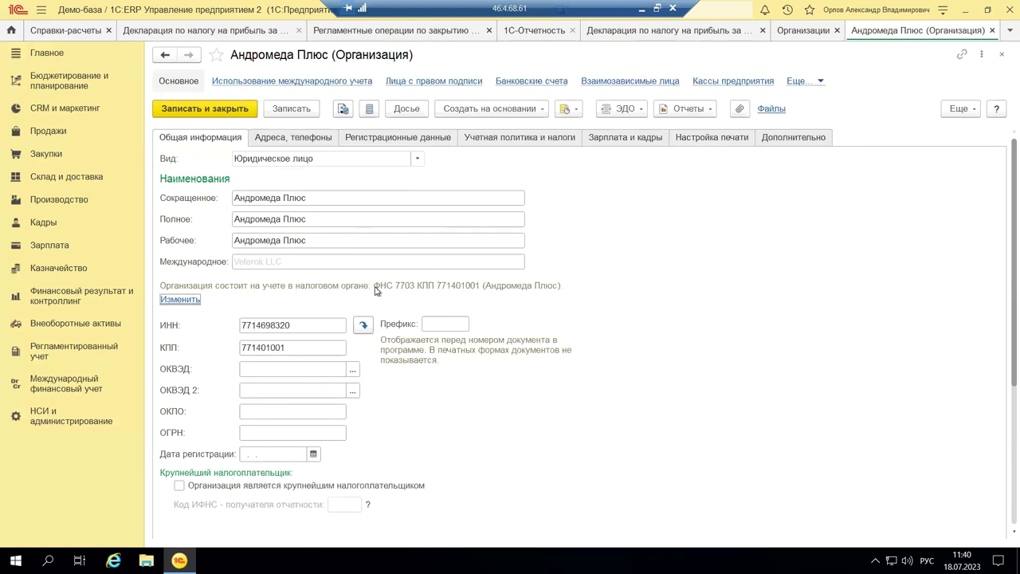
# Examine the legal address, actual address and phone fields of the Андромеда Плюс organization
pyautogui.click(295, 139)
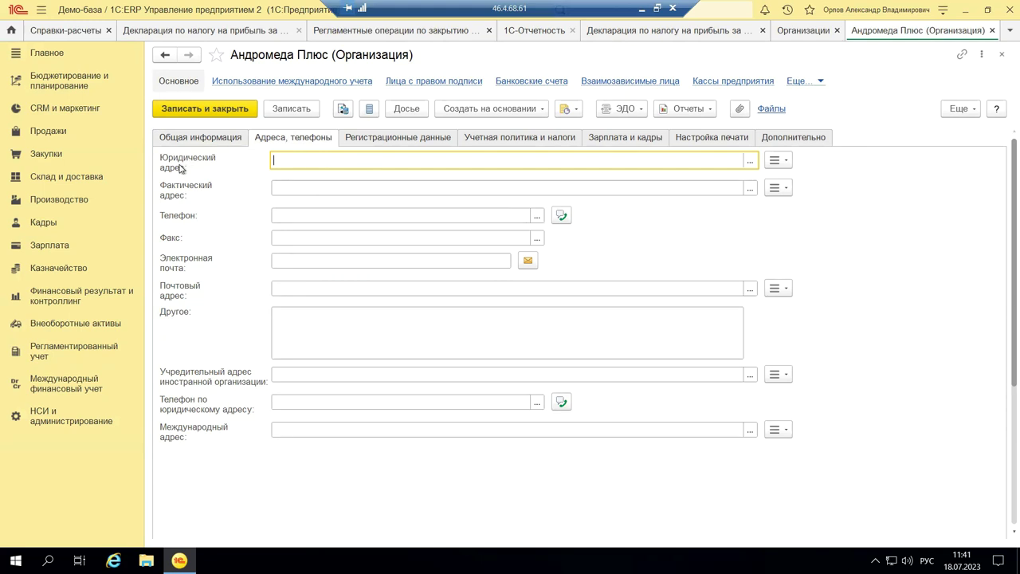
pyautogui.click(274, 187)
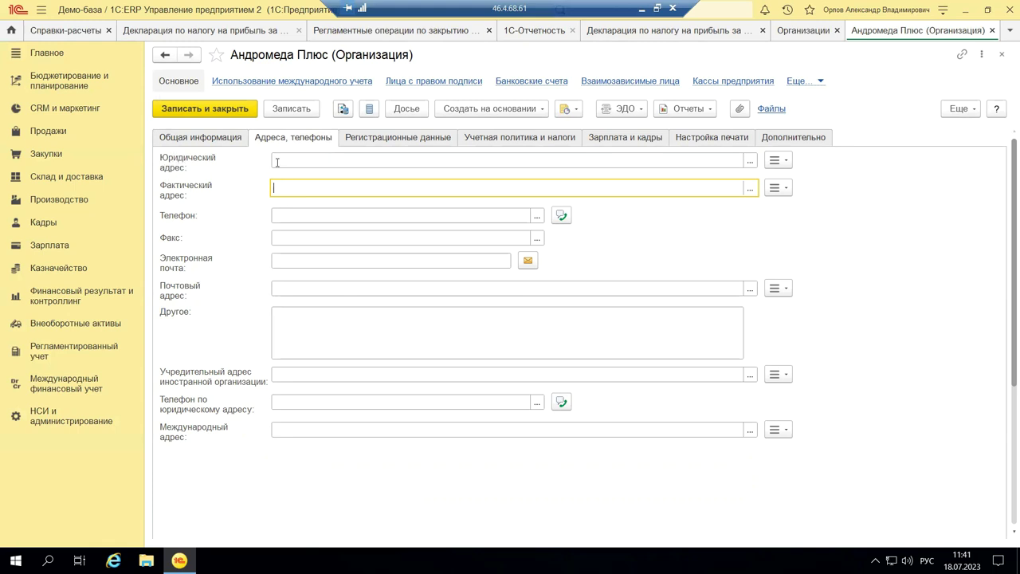
pyautogui.click(281, 218)
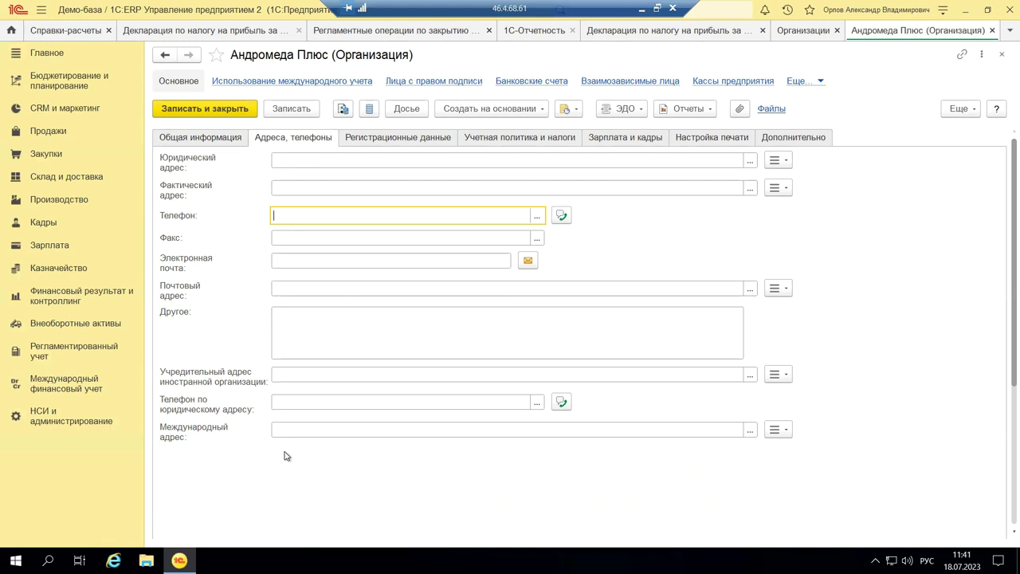
# Review the registration data, payroll and personnel settings, and accounting policy and tax settings of Андромеда Плюс
pyautogui.click(369, 141)
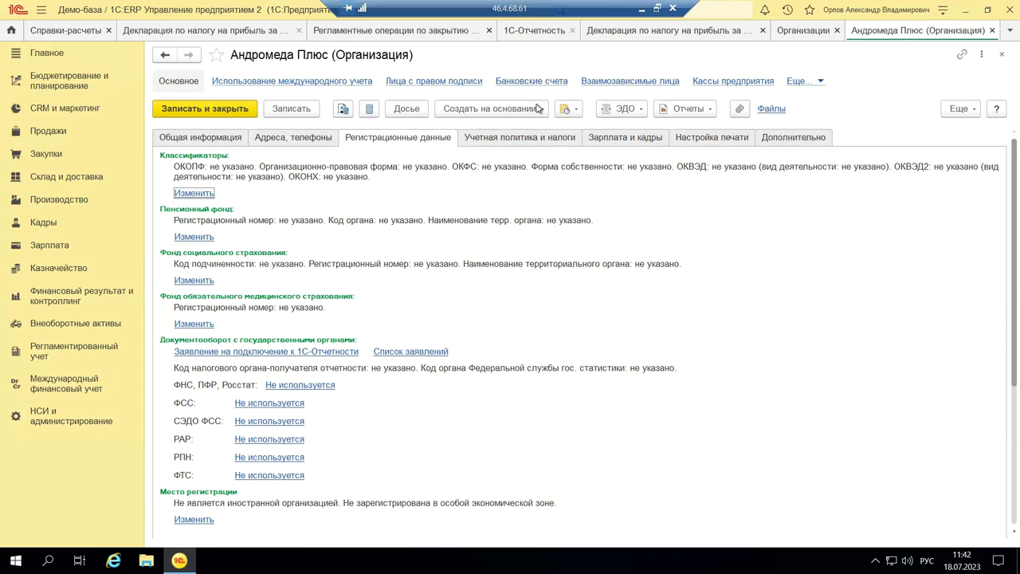
pyautogui.click(501, 142)
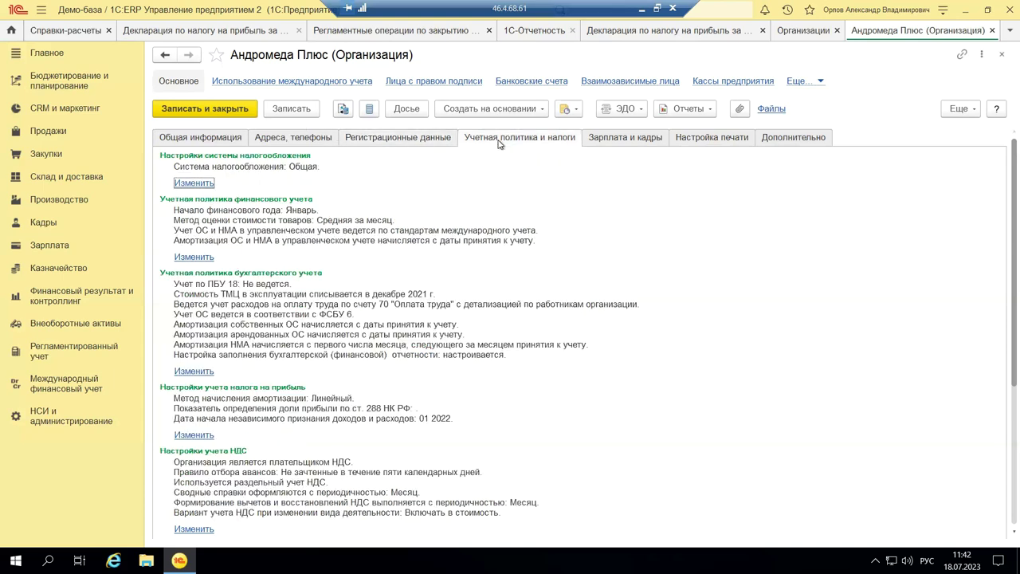
pyautogui.click(628, 141)
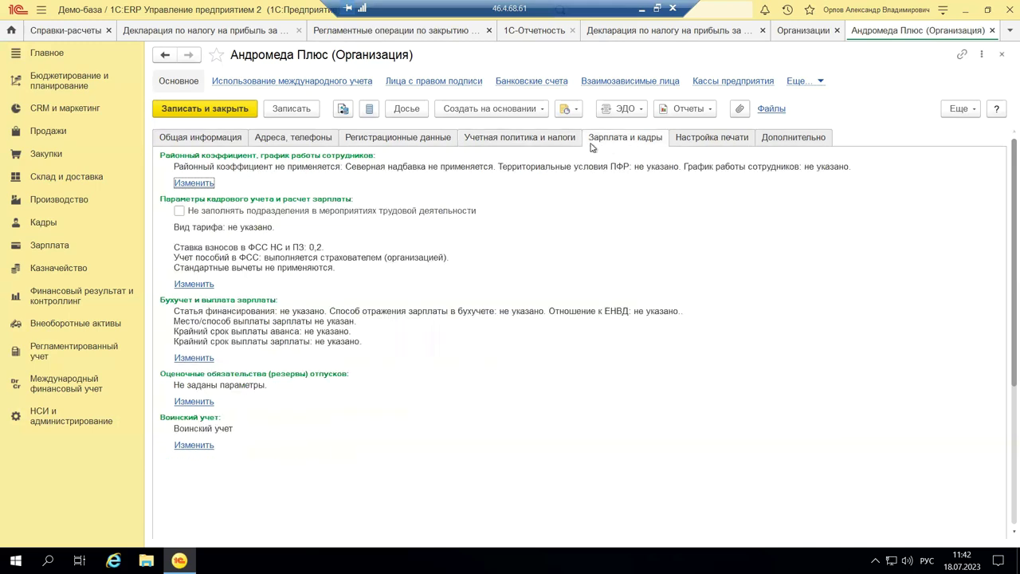
pyautogui.click(507, 138)
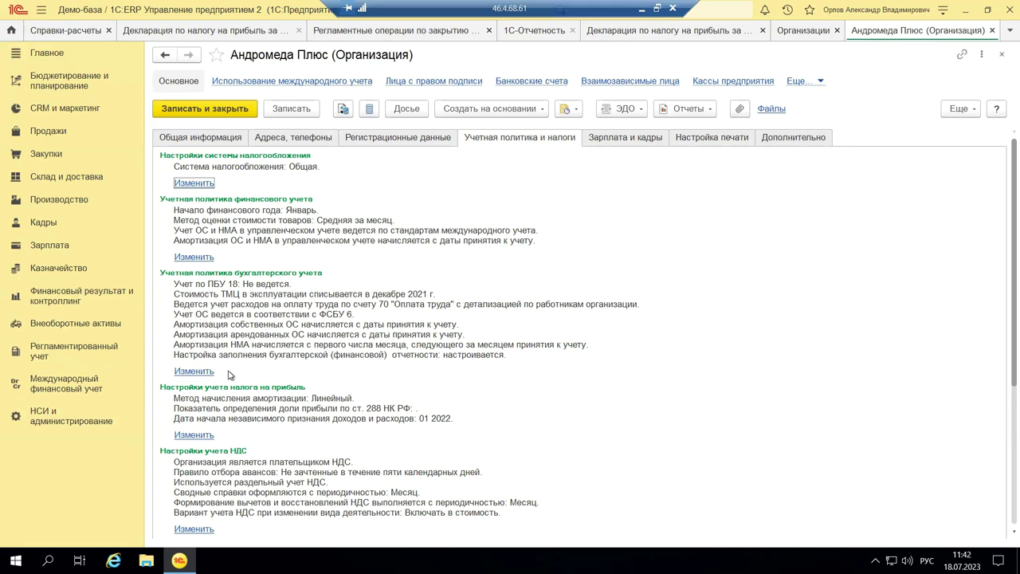
pyautogui.scroll(-5, 231, 374)
pyautogui.scroll(2, 230, 296)
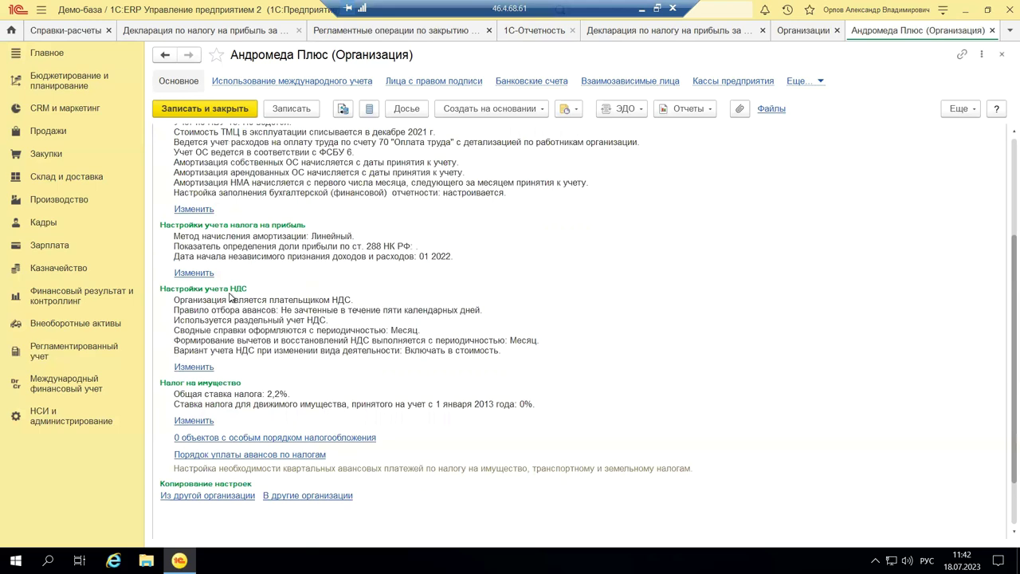
pyautogui.scroll(2, 230, 296)
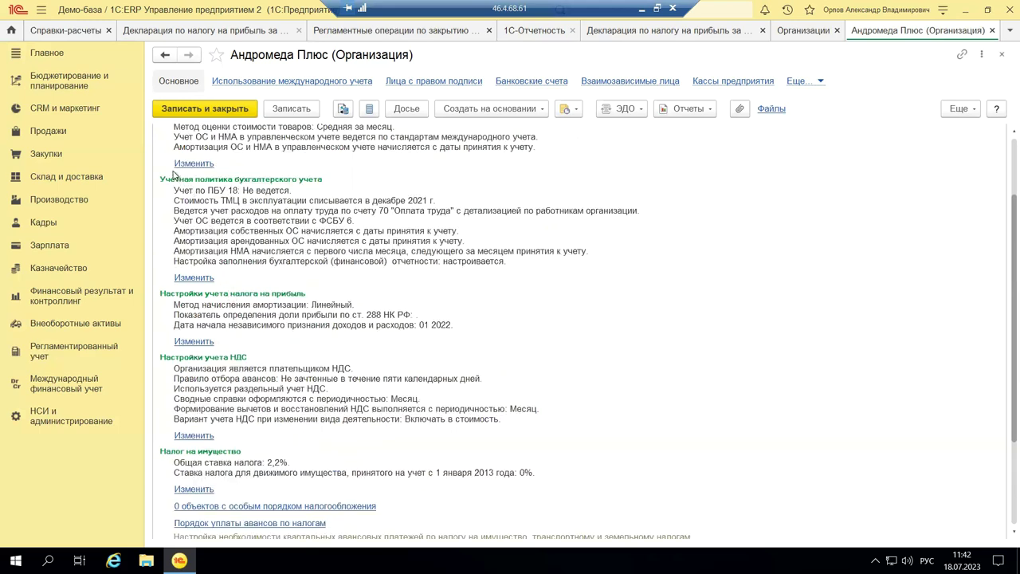